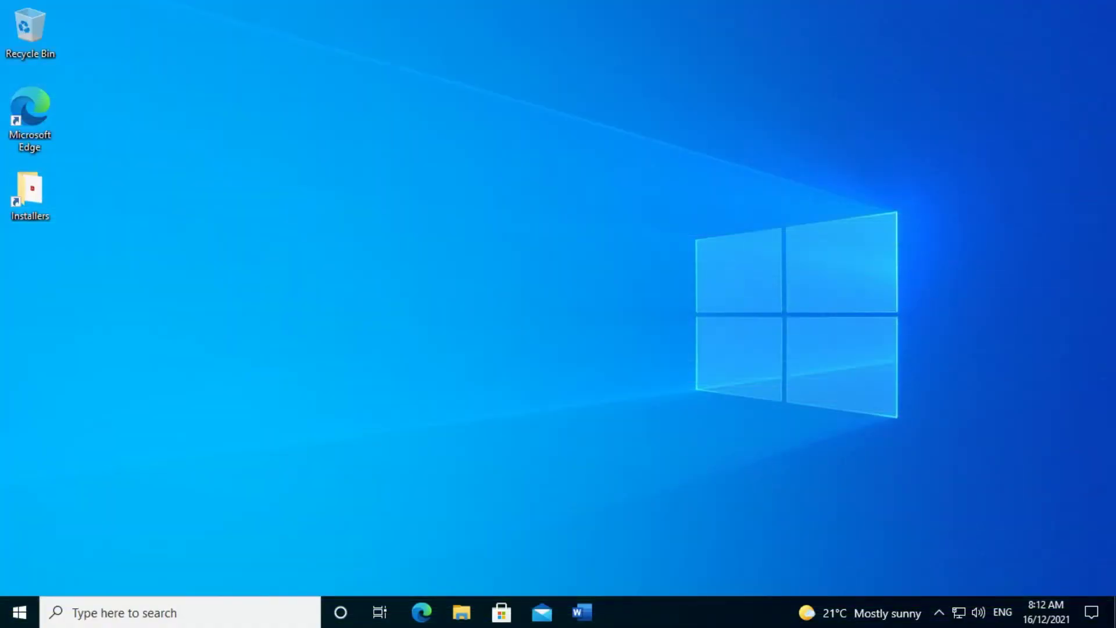
# - Uninstall the Internet Explorer 11 optional feature, then bring up the Start menu's shutdown options
pyautogui.click(17, 616)
pyautogui.write('optional')
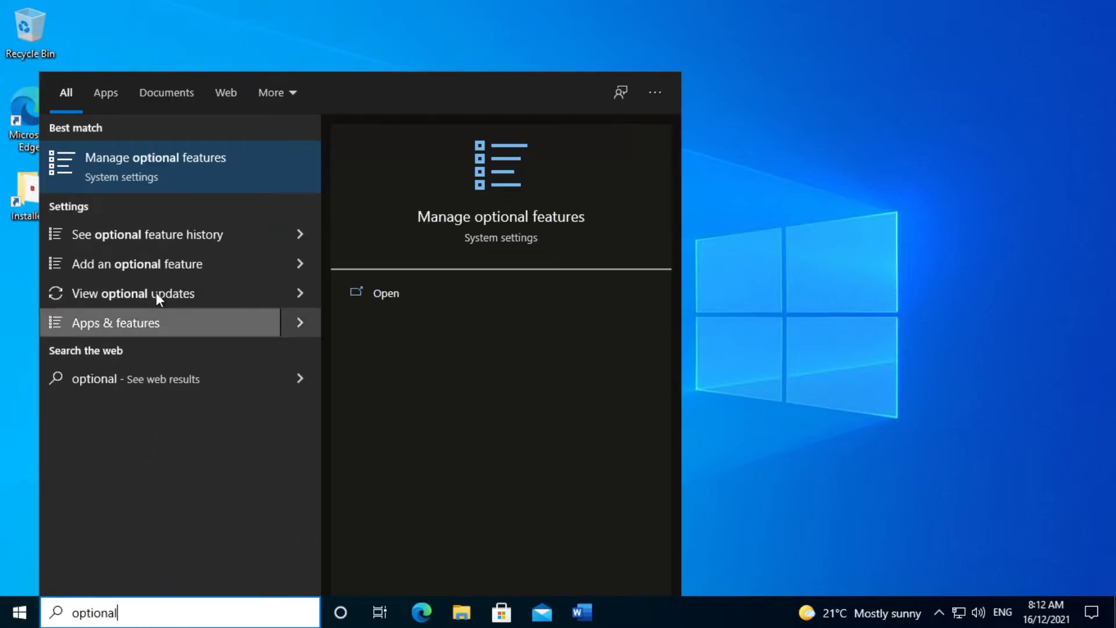
pyautogui.click(175, 174)
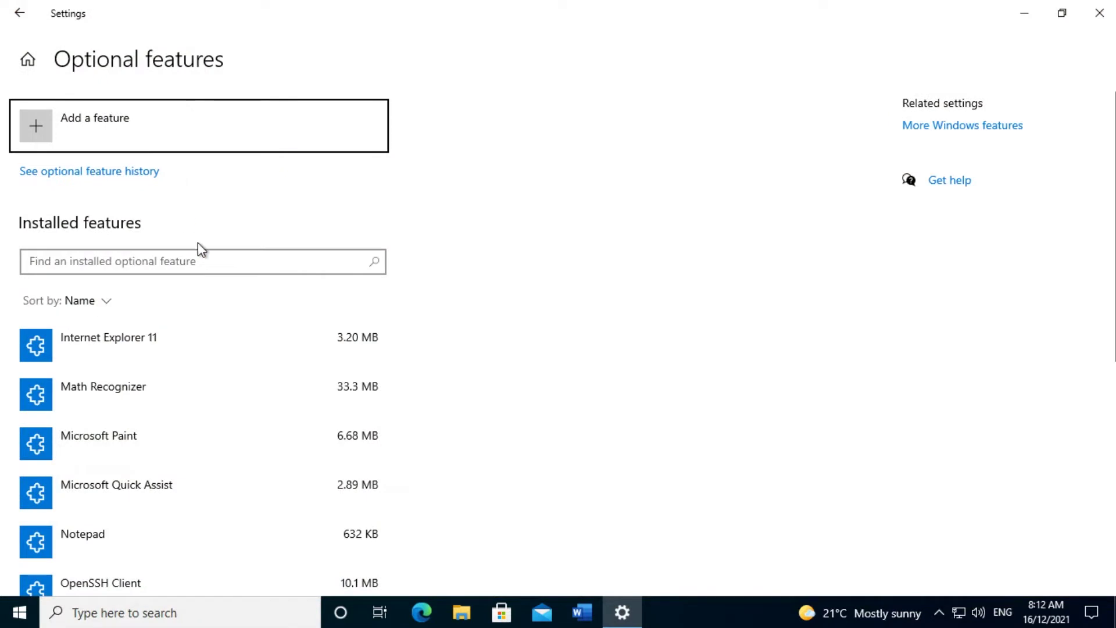
pyautogui.click(309, 352)
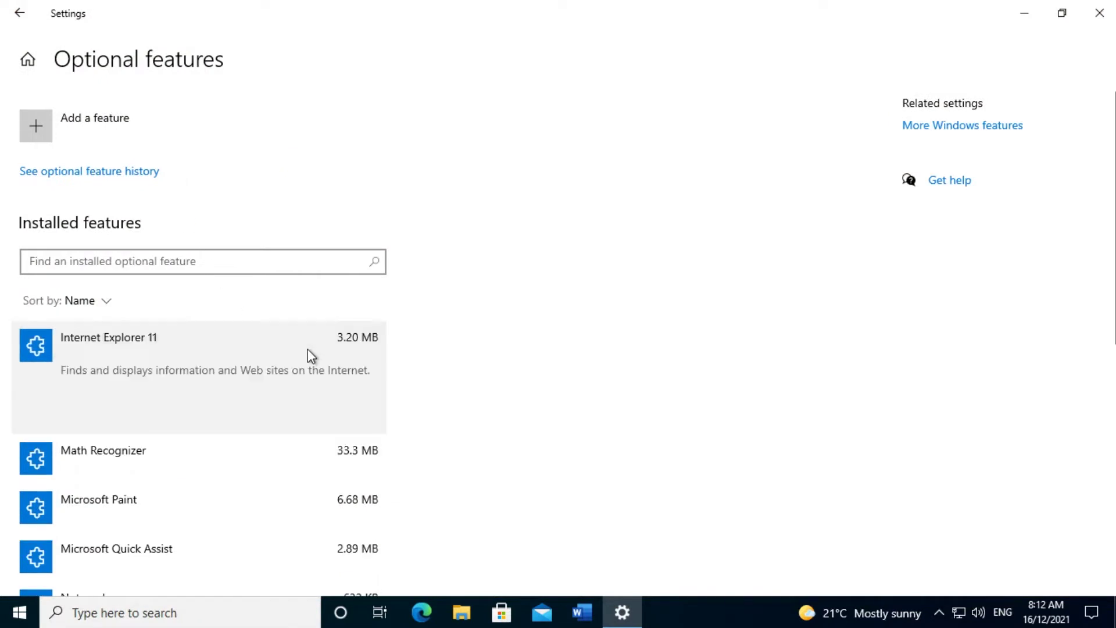
pyautogui.click(335, 415)
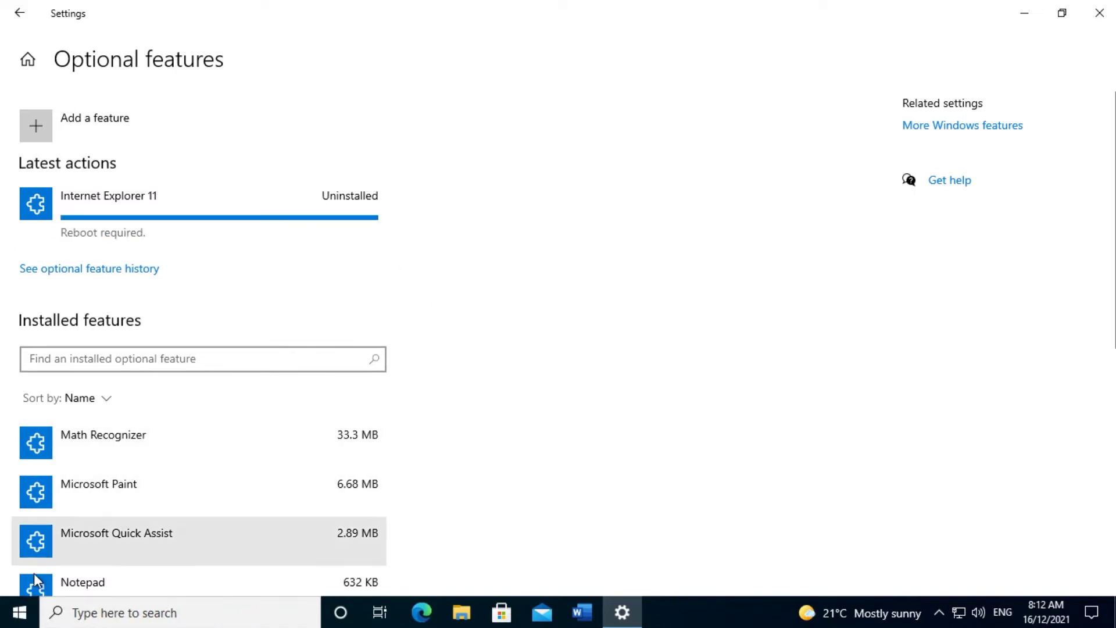
pyautogui.rightClick(19, 611)
pyautogui.moveTo(102, 568)
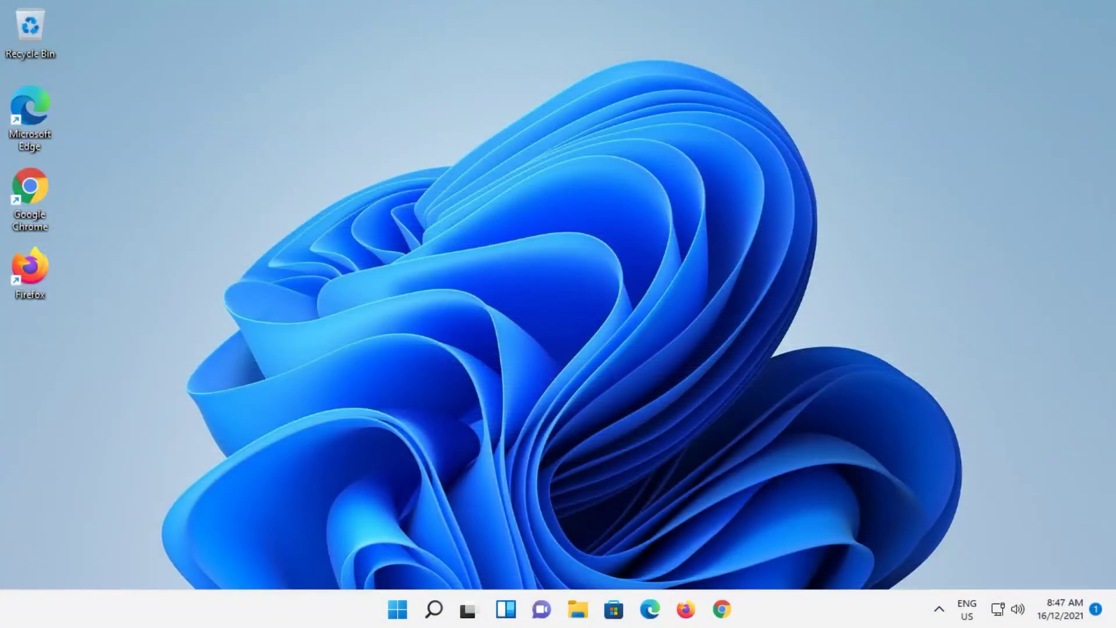
# - In Edge's Privacy, search, and services settings, enable Enhance your security on the web at Strict
pyautogui.doubleClick(48, 117)
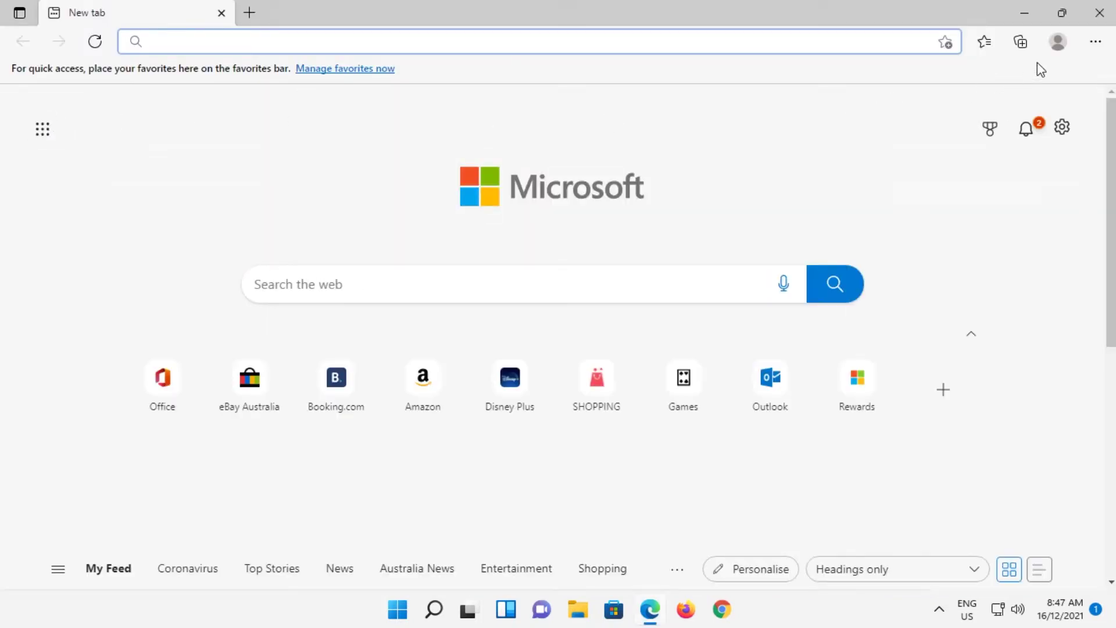
pyautogui.click(1096, 41)
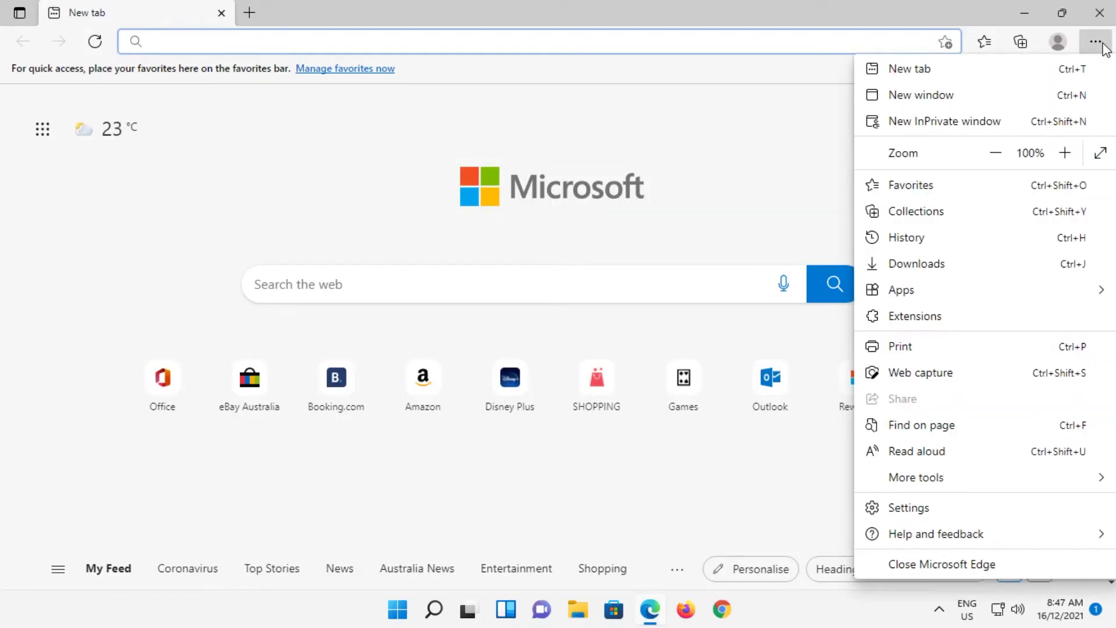
pyautogui.click(954, 508)
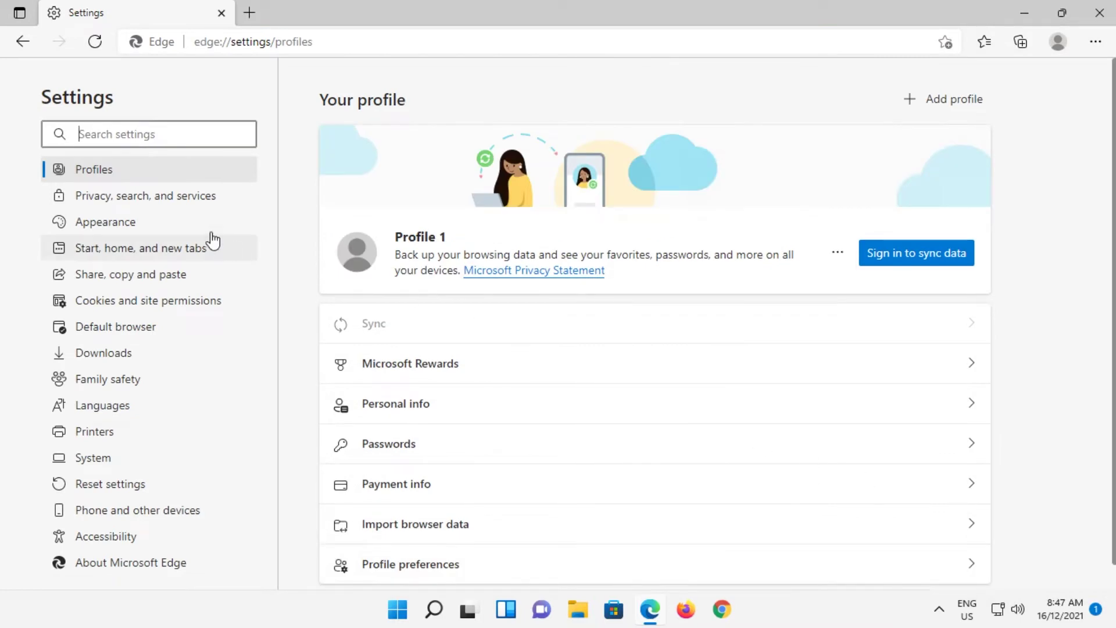
pyautogui.click(172, 197)
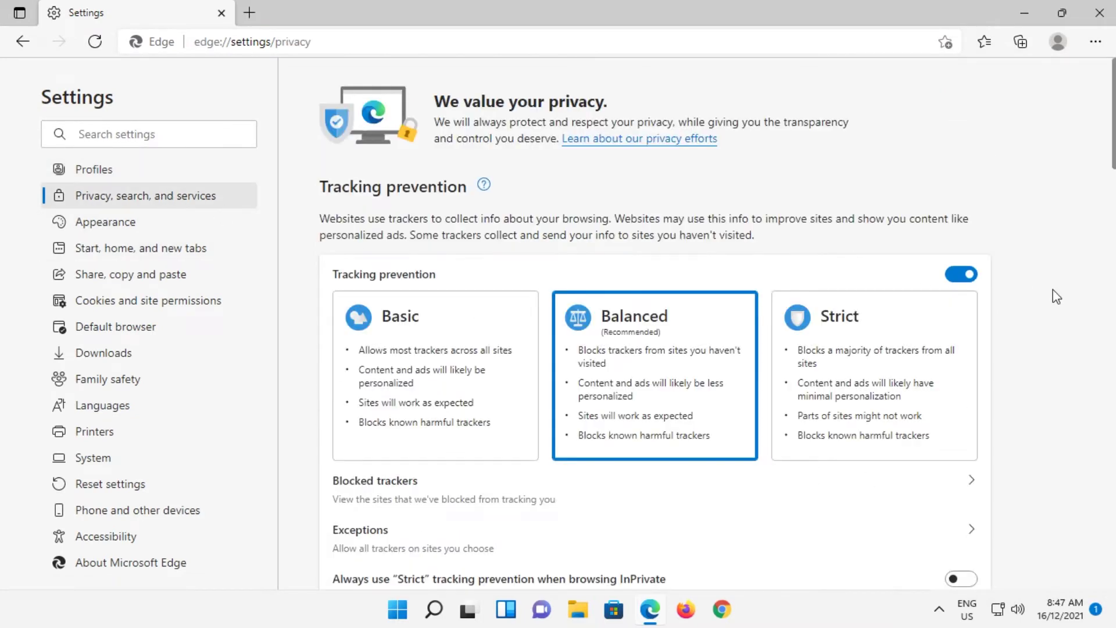
pyautogui.scroll(-20, 1052, 291)
pyautogui.scroll(-10, 1057, 296)
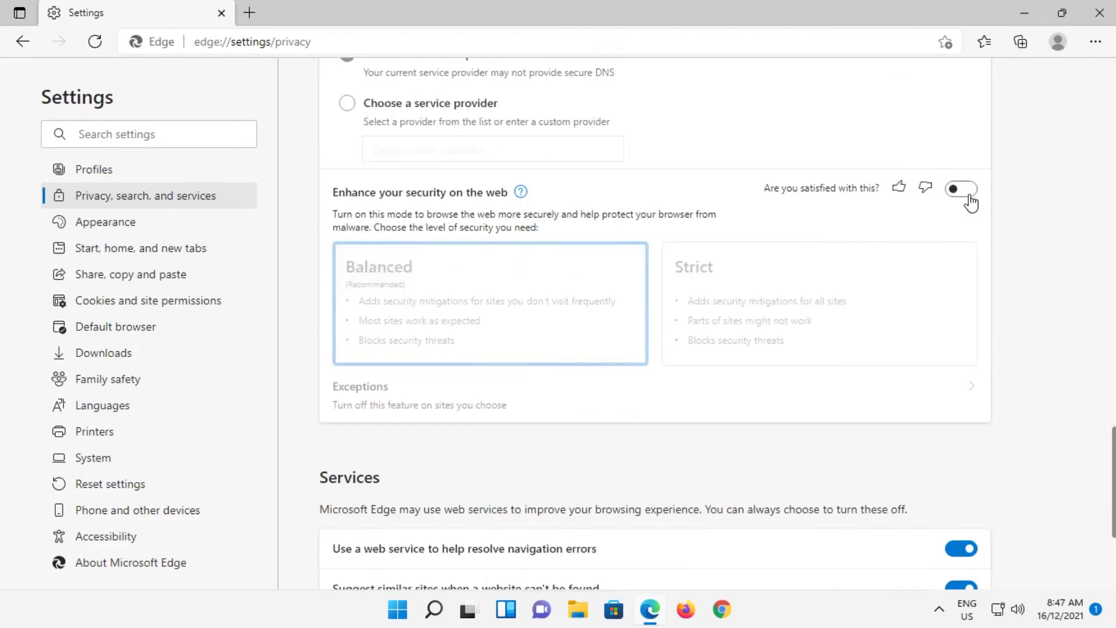
pyautogui.click(965, 191)
pyautogui.click(900, 302)
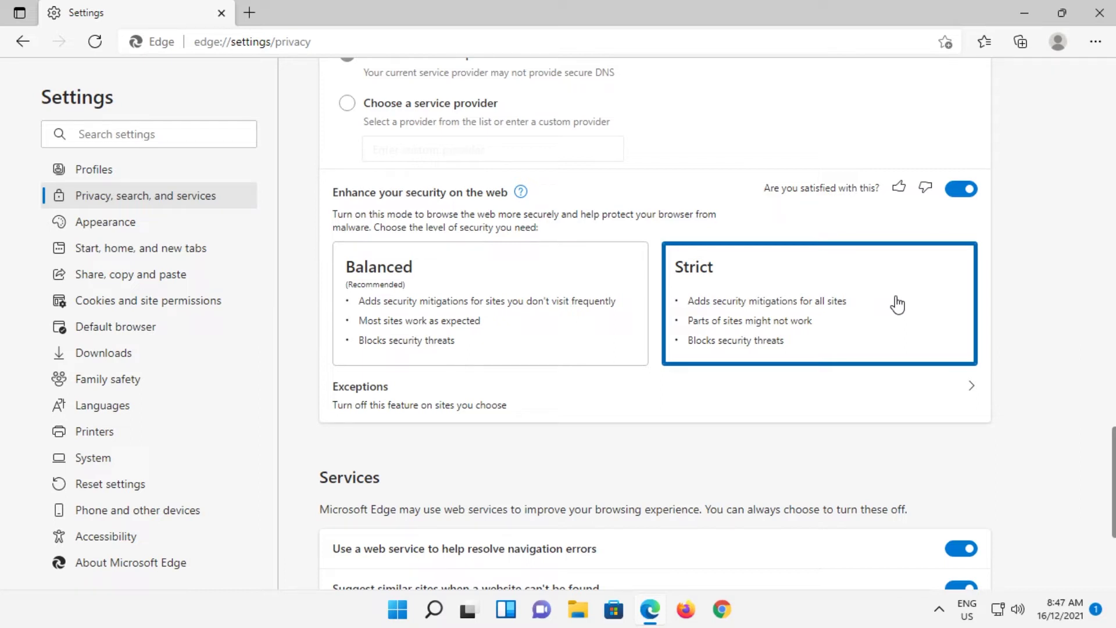
# - Close and relaunch Edge to check that enhanced security remains set to Strict
pyautogui.click(1100, 12)
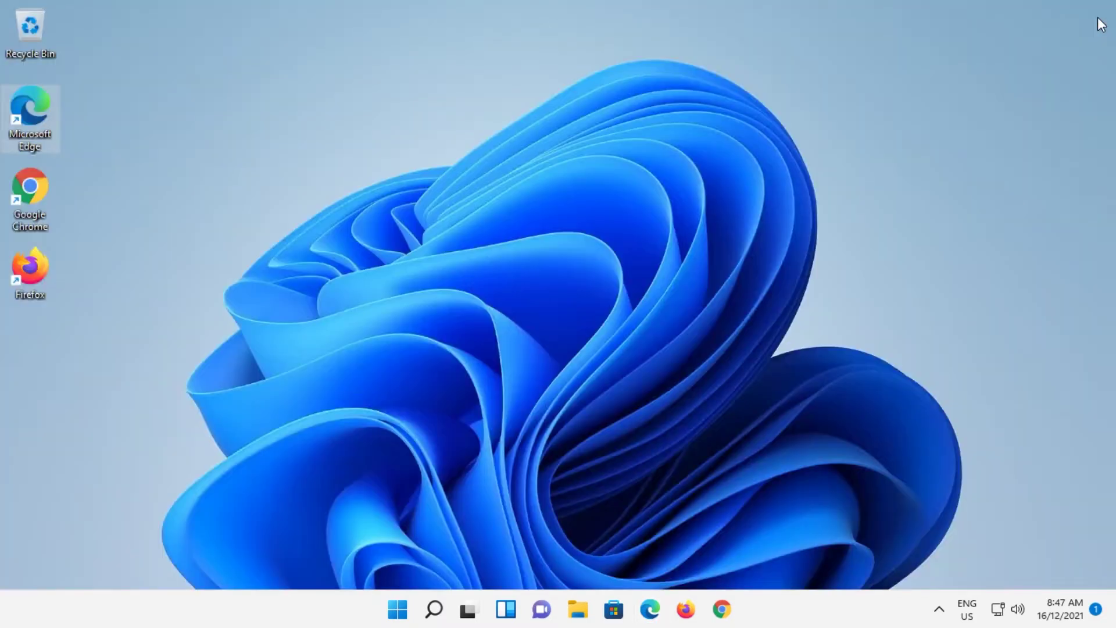
pyautogui.doubleClick(36, 123)
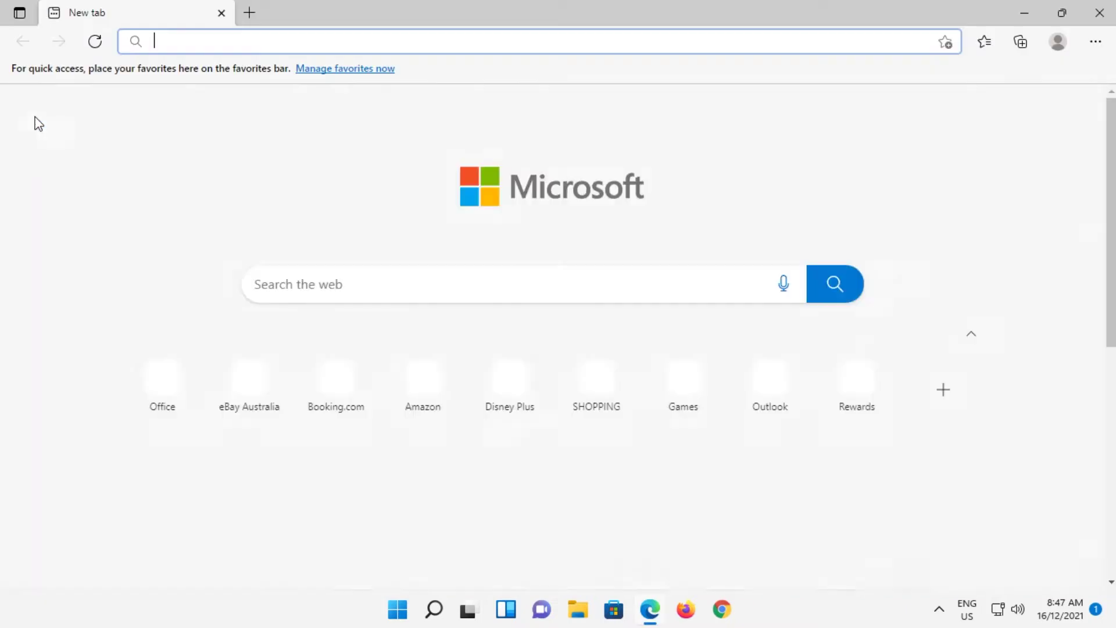
pyautogui.click(1096, 41)
pyautogui.click(925, 506)
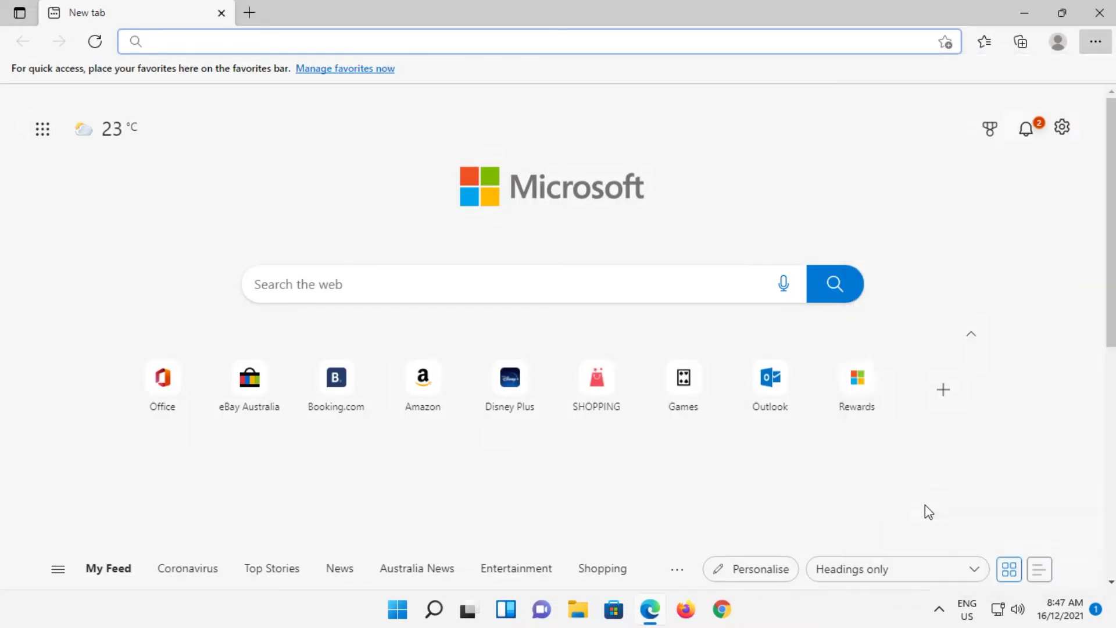
pyautogui.click(96, 198)
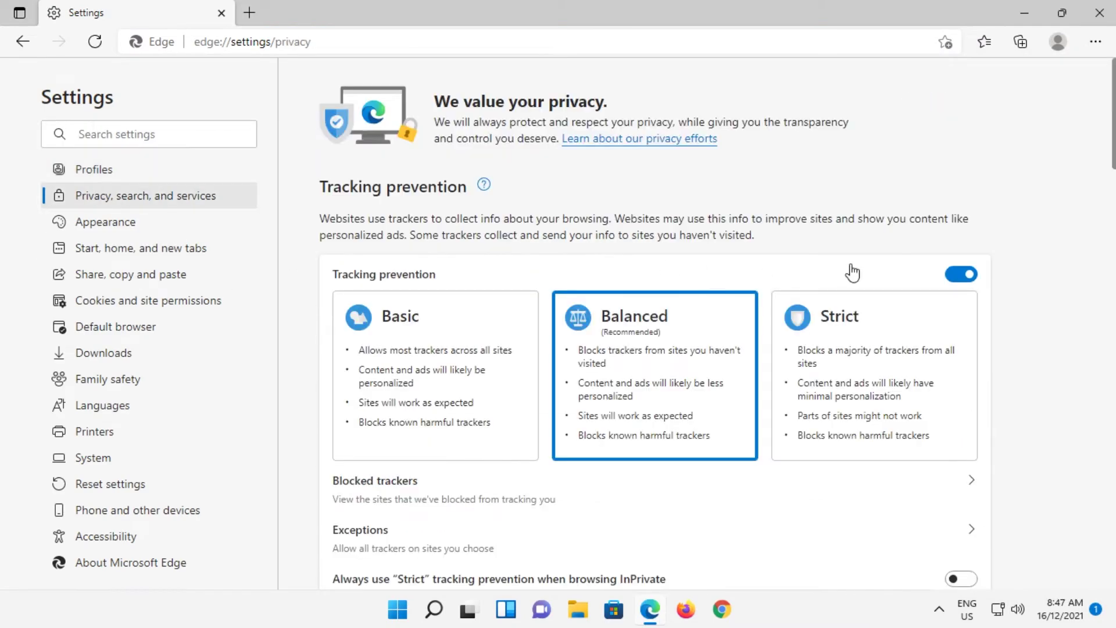
pyautogui.scroll(-10, 1058, 230)
pyautogui.scroll(-7, 1059, 230)
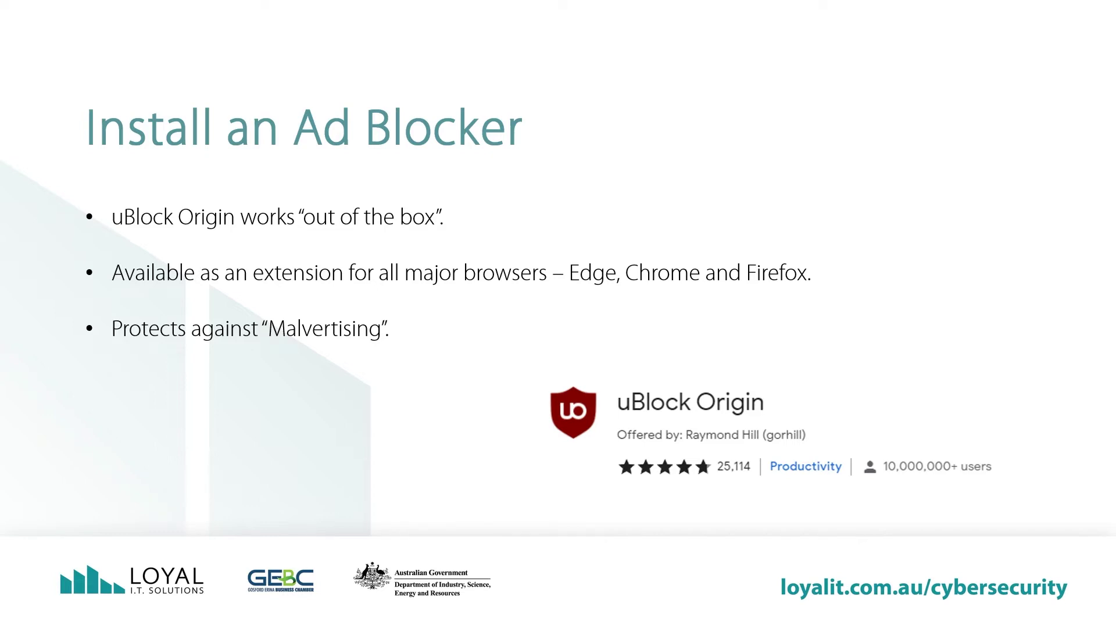
# - Move from the Install an Ad Blocker slide to the Tracking Protection slide
pyautogui.press('Right')
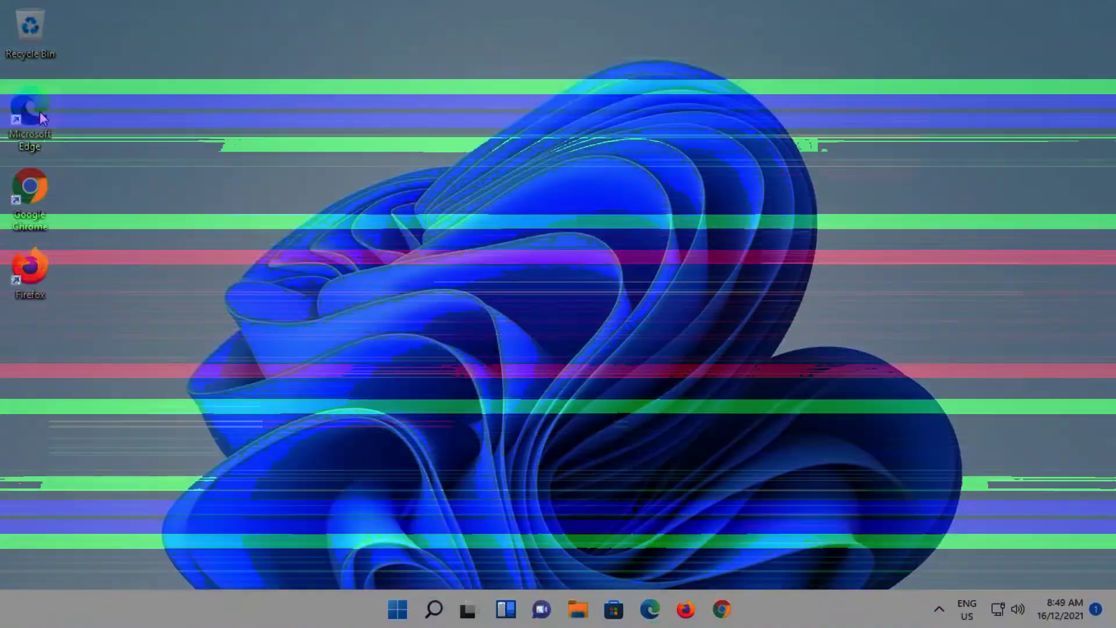
# - Select the Strict tracking prevention card in Edge's Privacy, search, and services, then close Edge
pyautogui.doubleClick(39, 110)
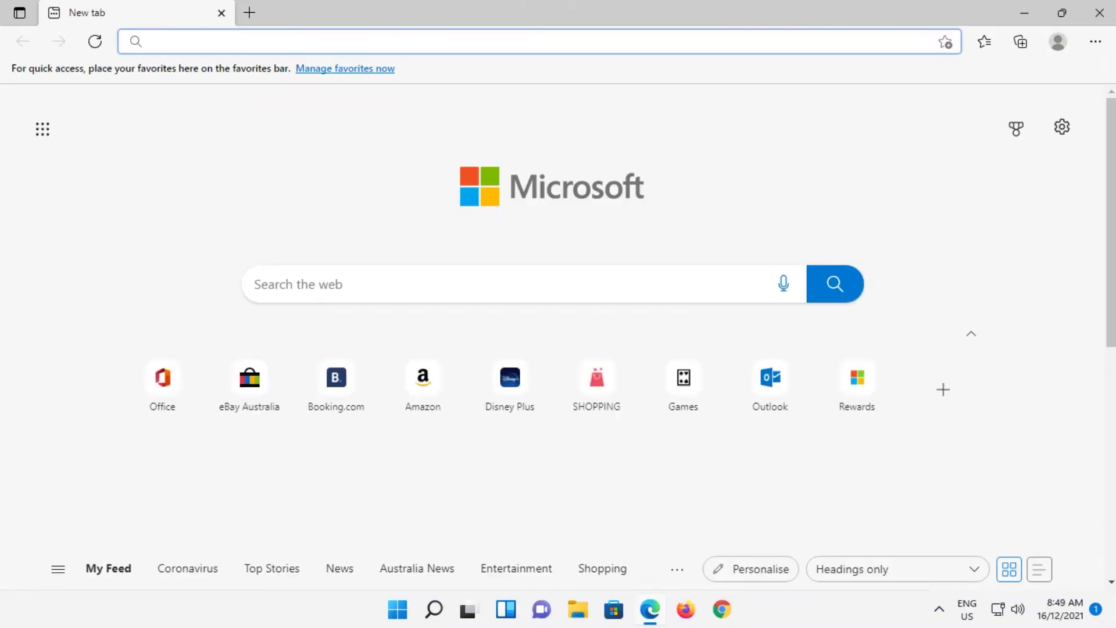
pyautogui.click(1099, 42)
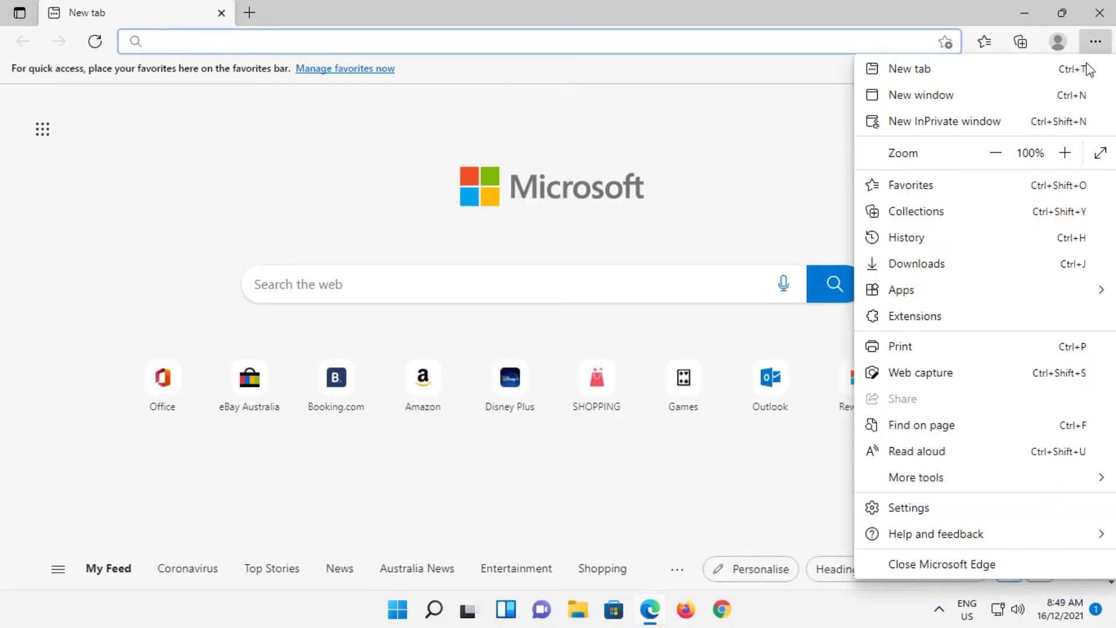
pyautogui.click(938, 509)
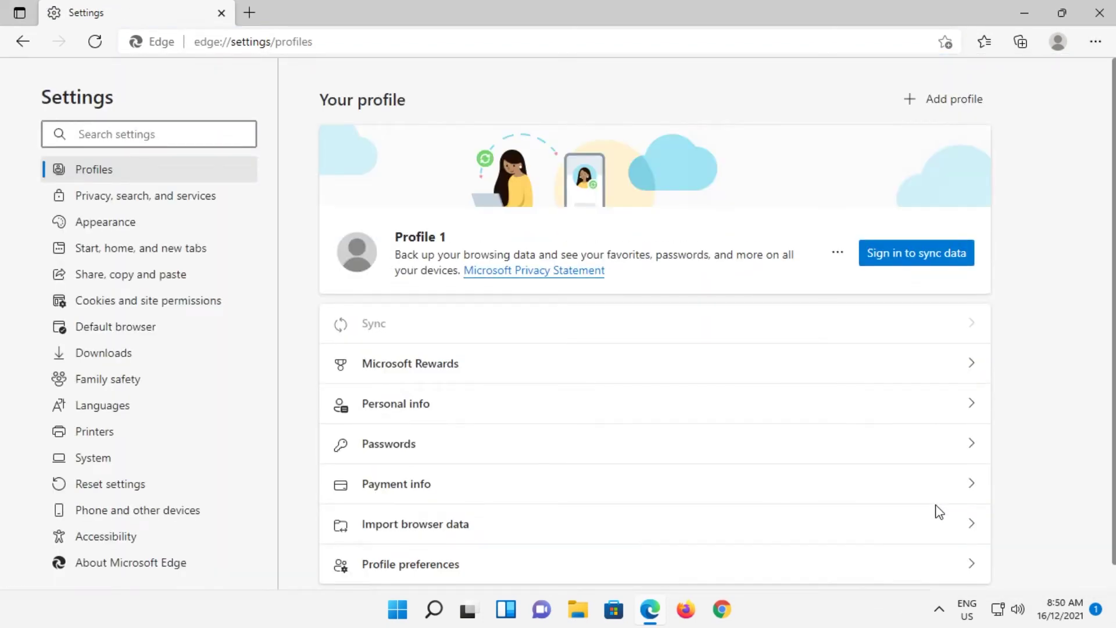
pyautogui.click(172, 199)
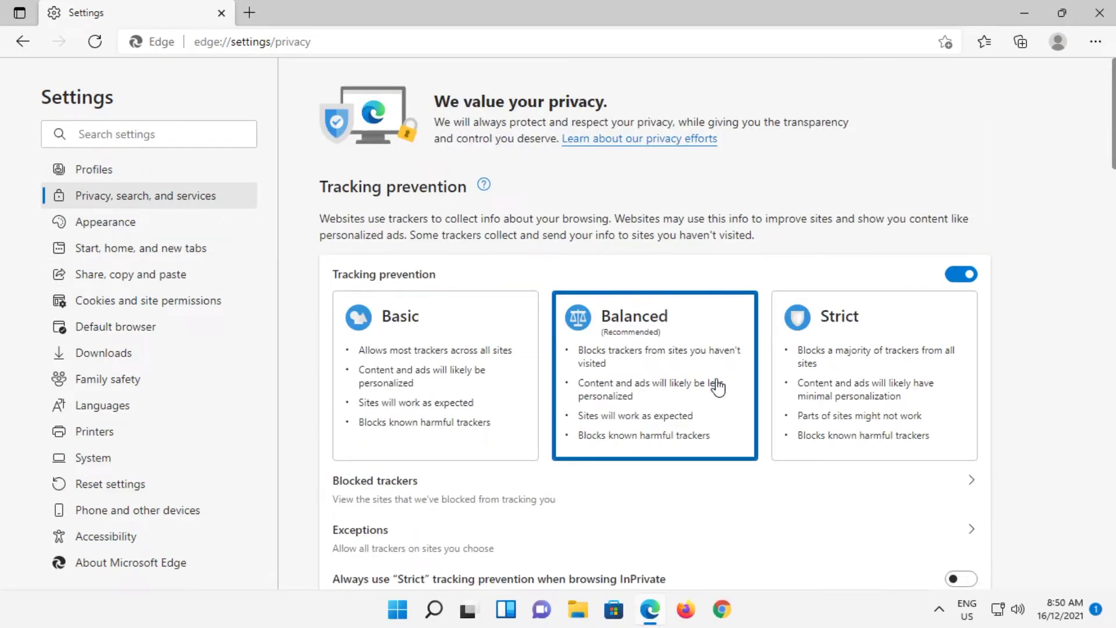
pyautogui.click(904, 376)
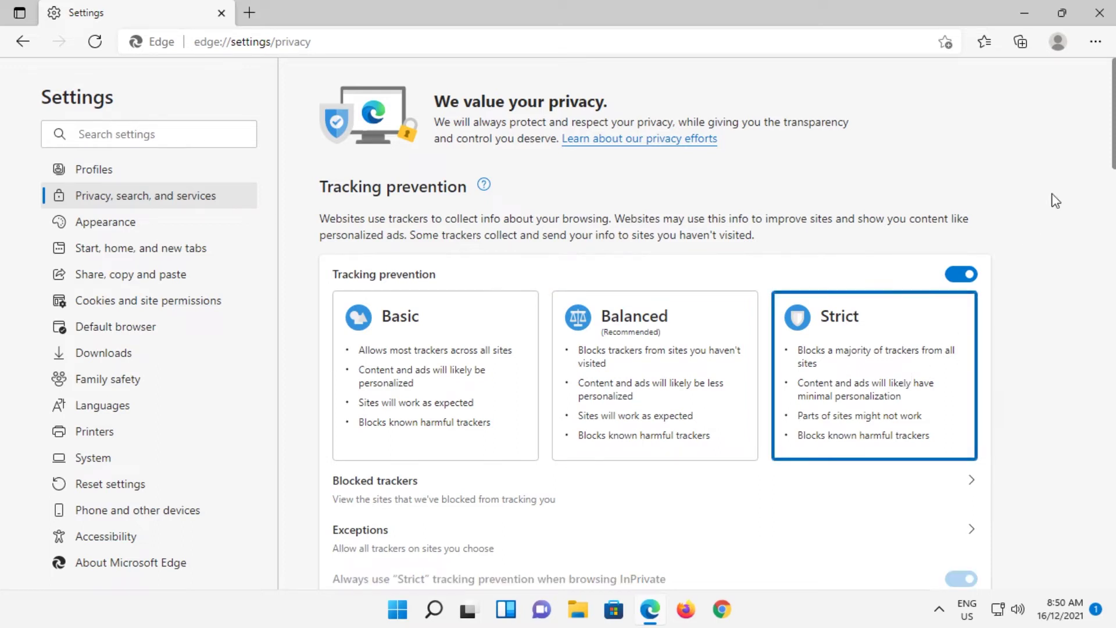
pyautogui.click(1099, 12)
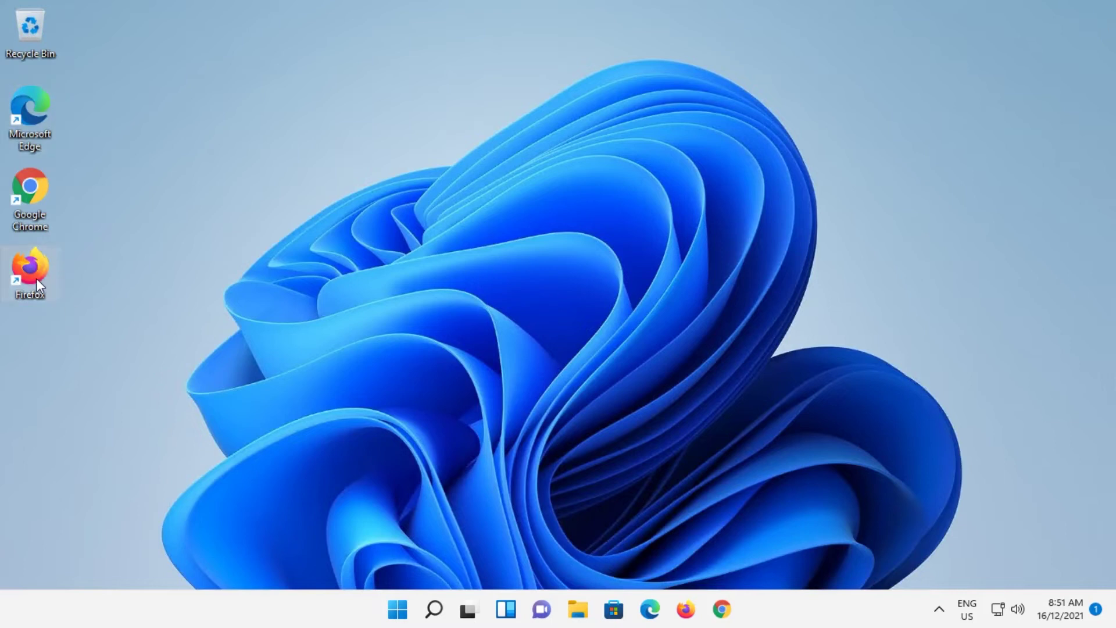
# - Set Firefox's Do Not Track option to Always in Privacy & Security settings
pyautogui.doubleClick(30, 271)
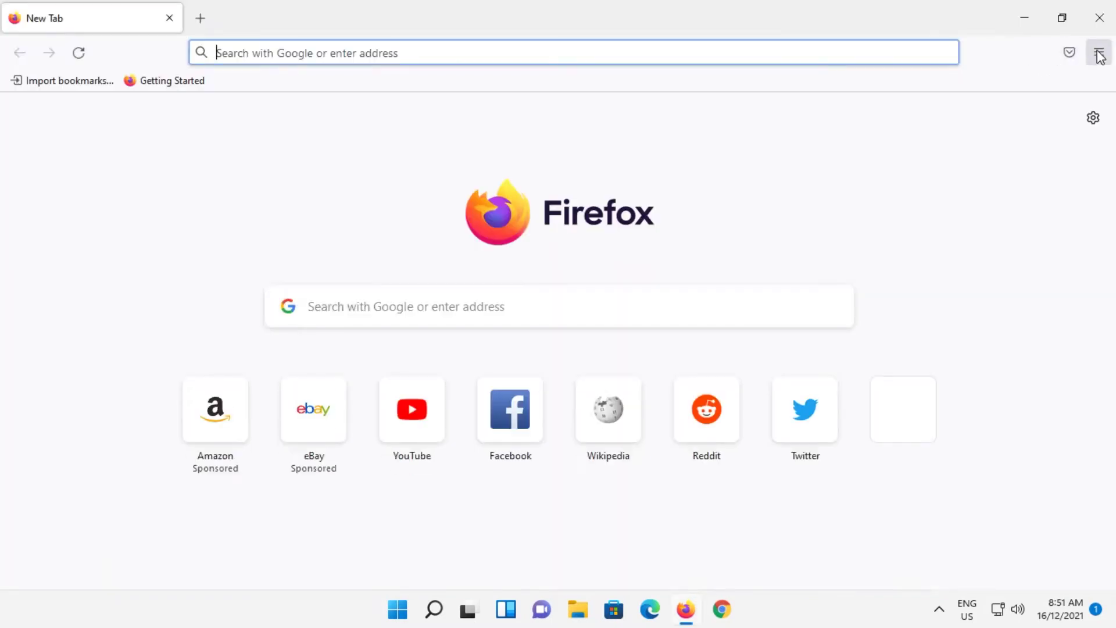
pyautogui.click(1100, 54)
pyautogui.click(960, 460)
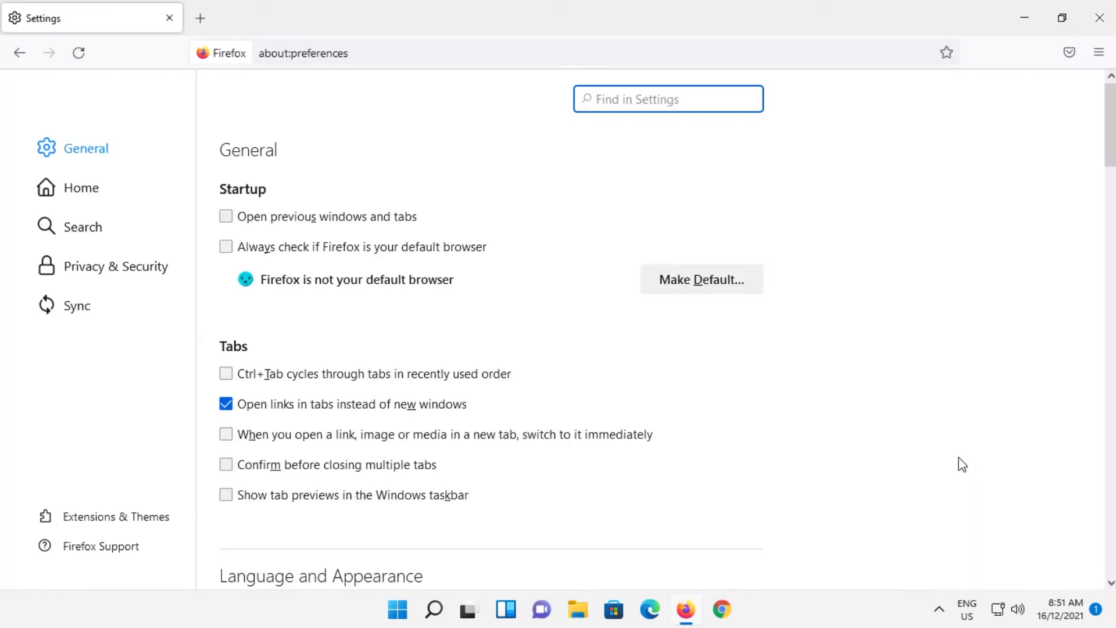
pyautogui.click(125, 273)
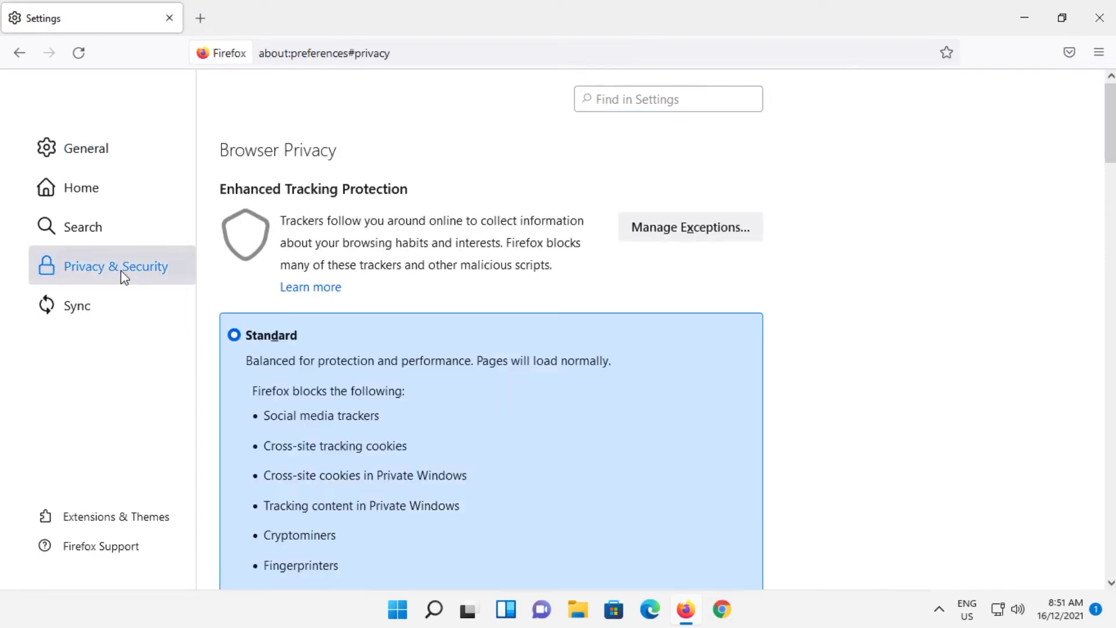
pyautogui.scroll(-8, 907, 324)
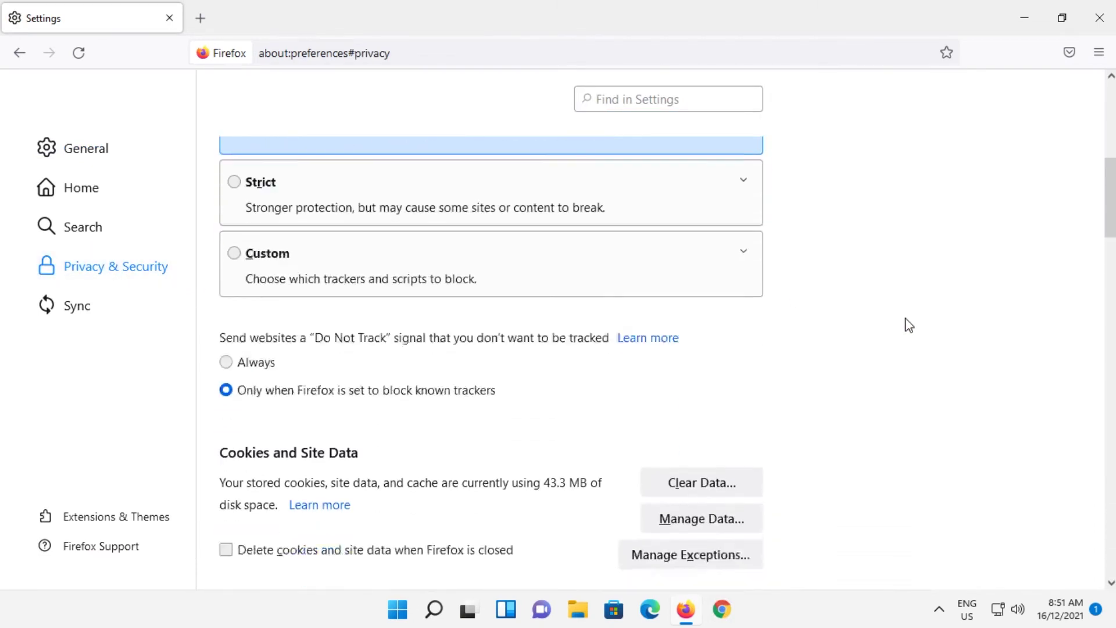
pyautogui.click(263, 316)
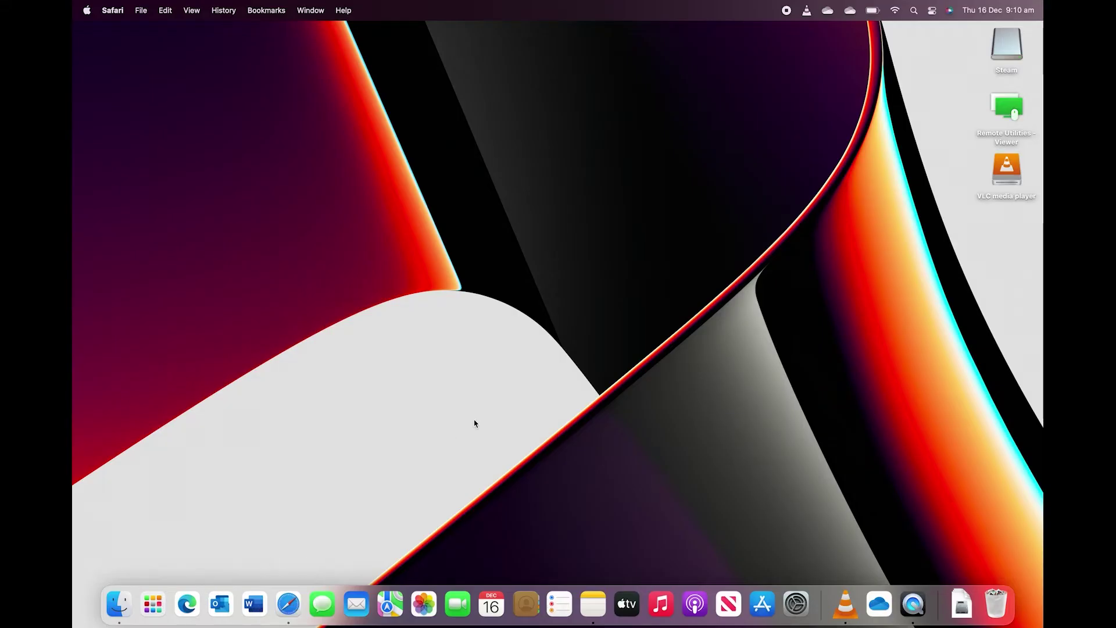
# - Review cross-site tracking prevention on Safari's Privacy preferences tab, then close the preferences window
pyautogui.click(289, 605)
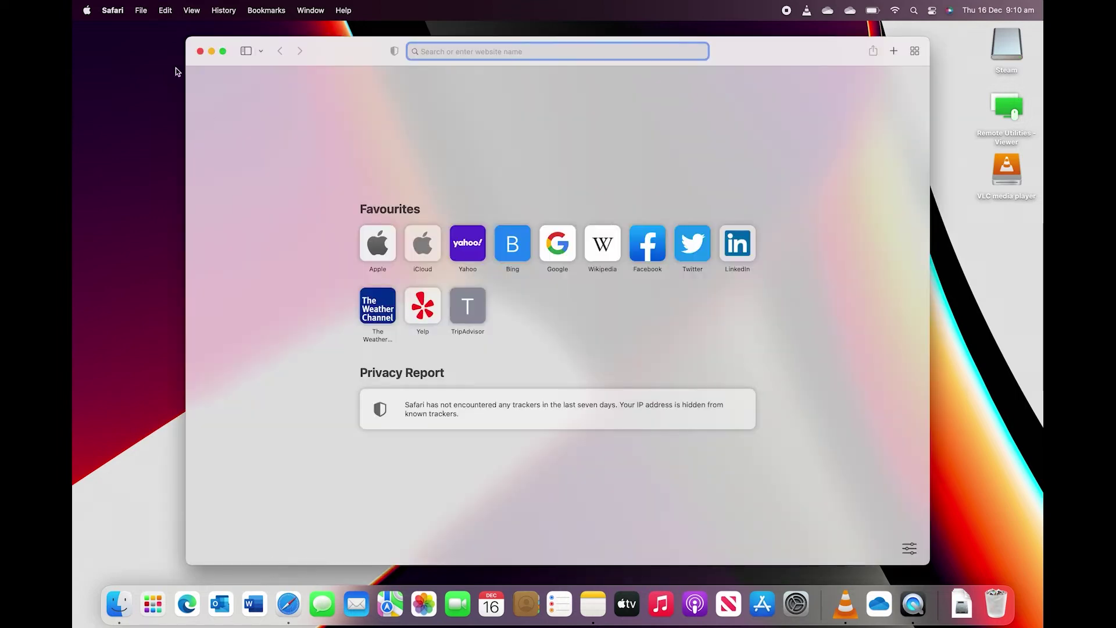
pyautogui.click(120, 13)
pyautogui.click(129, 62)
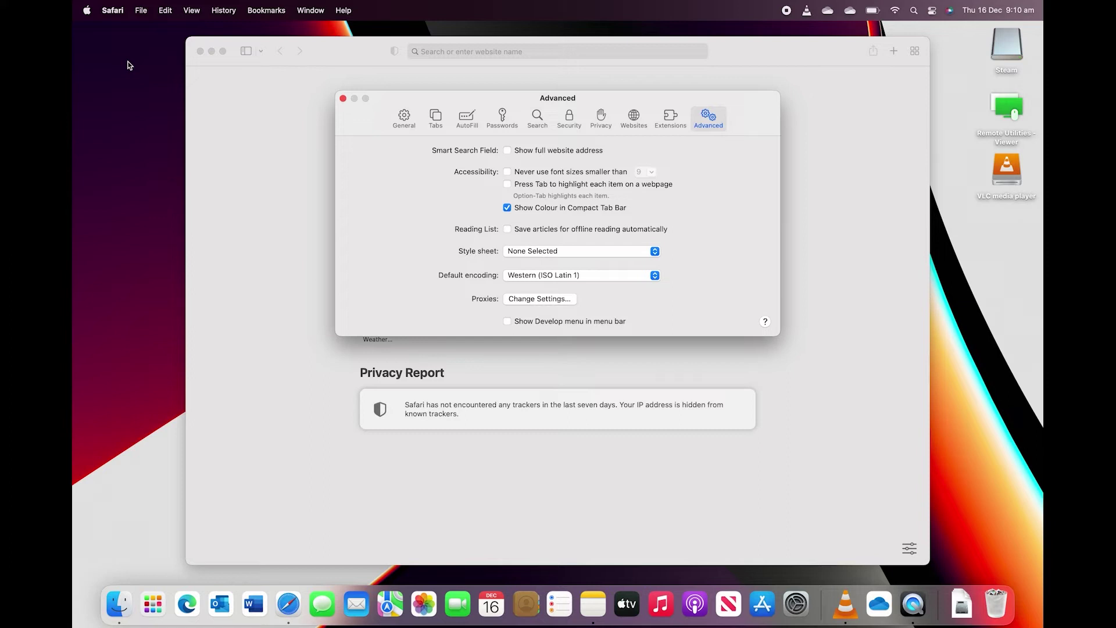
pyautogui.click(599, 120)
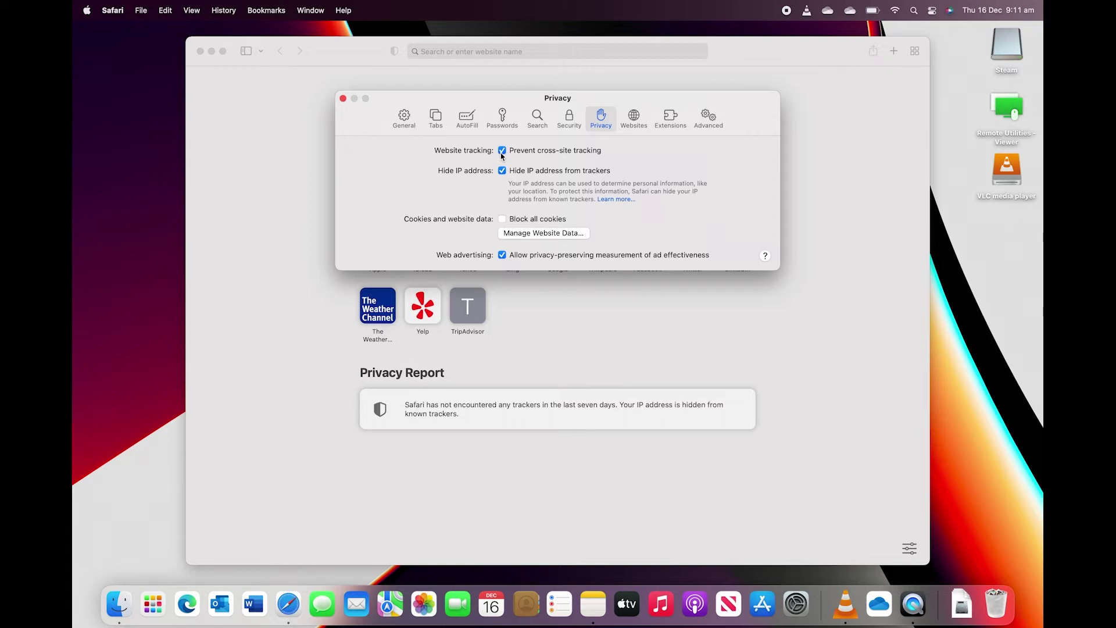
pyautogui.click(343, 98)
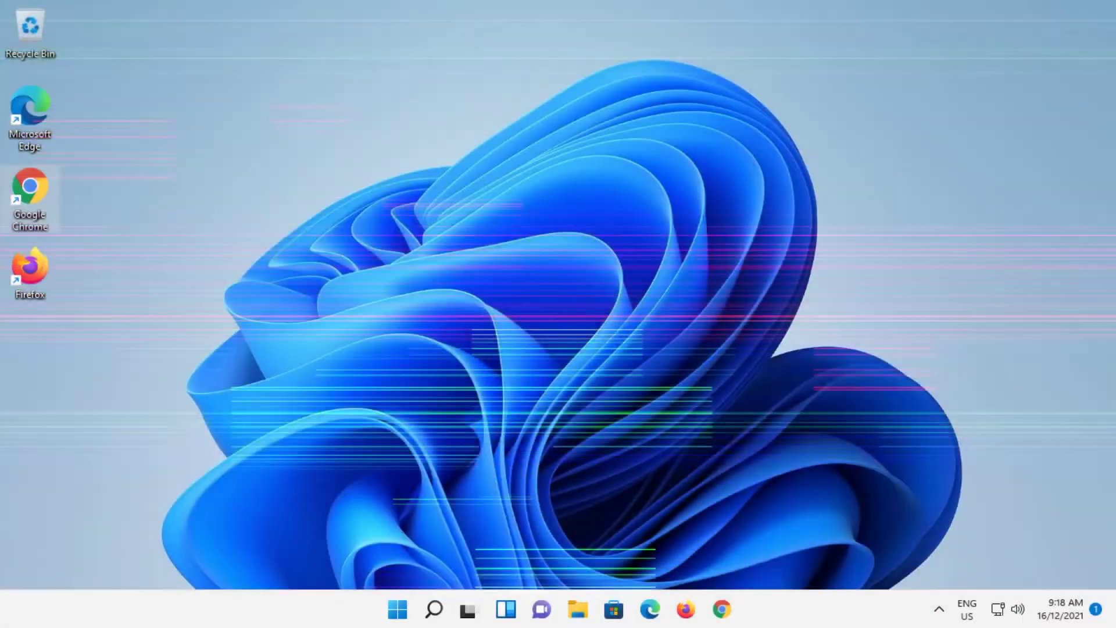
# - Select 'Block third-party cookies' under Chrome's Cookies and other site data, then close Chrome
pyautogui.doubleClick(32, 198)
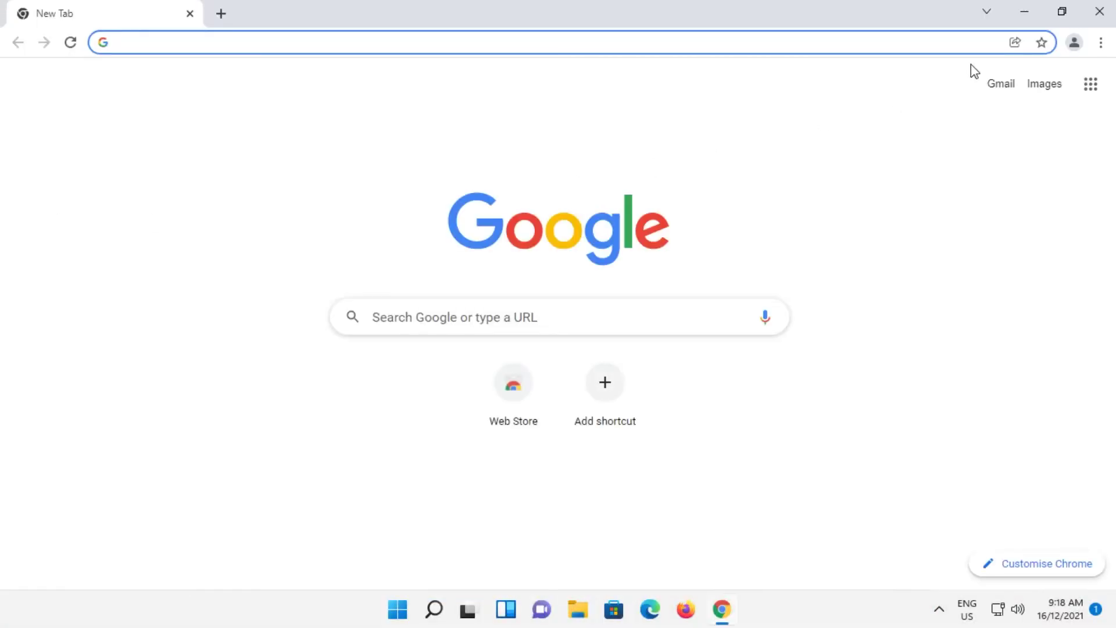
pyautogui.click(1101, 42)
pyautogui.click(998, 326)
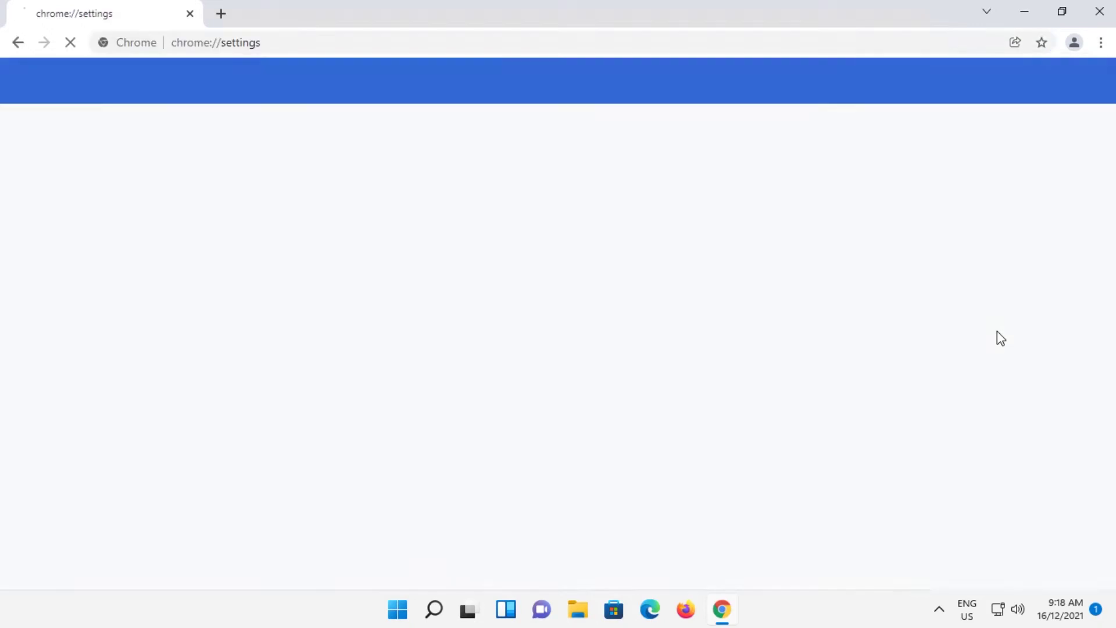
pyautogui.click(120, 200)
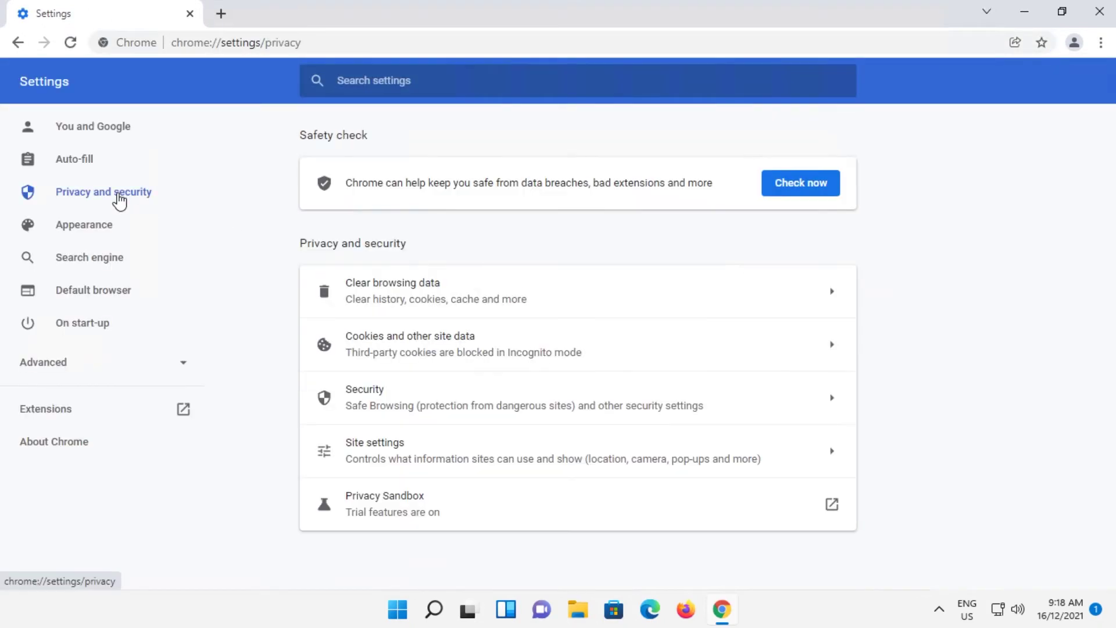
pyautogui.click(642, 354)
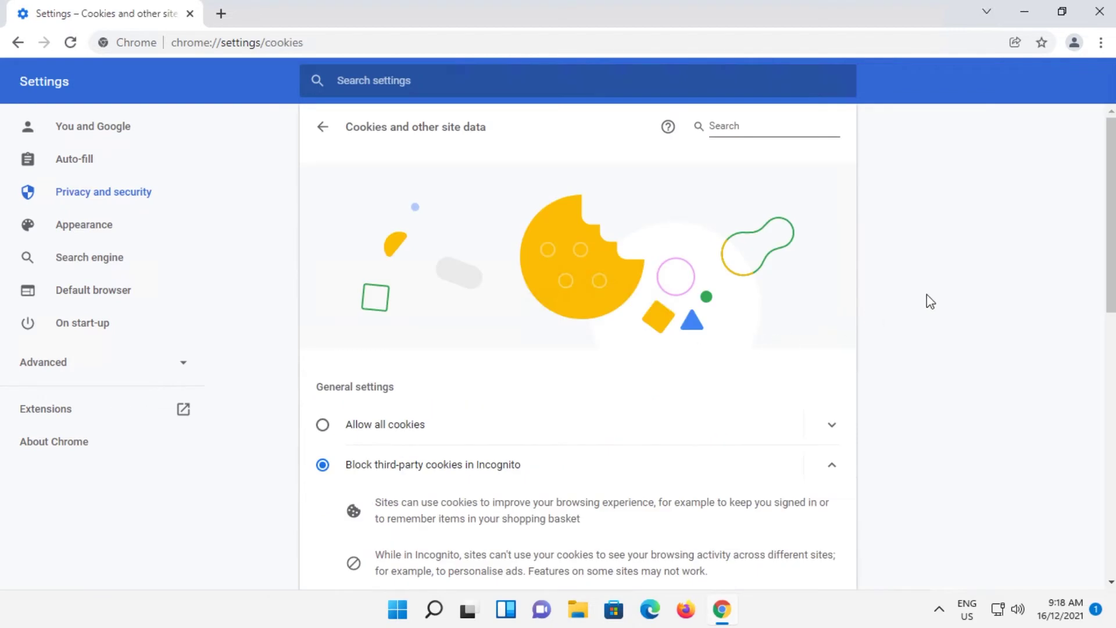
pyautogui.scroll(-5, 937, 297)
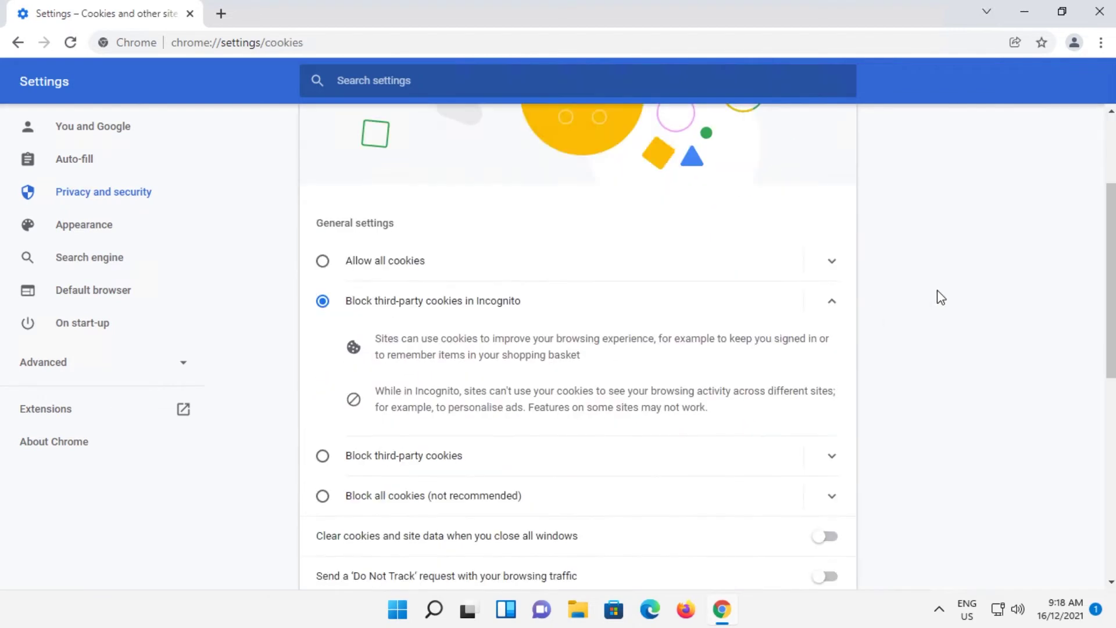
pyautogui.click(833, 307)
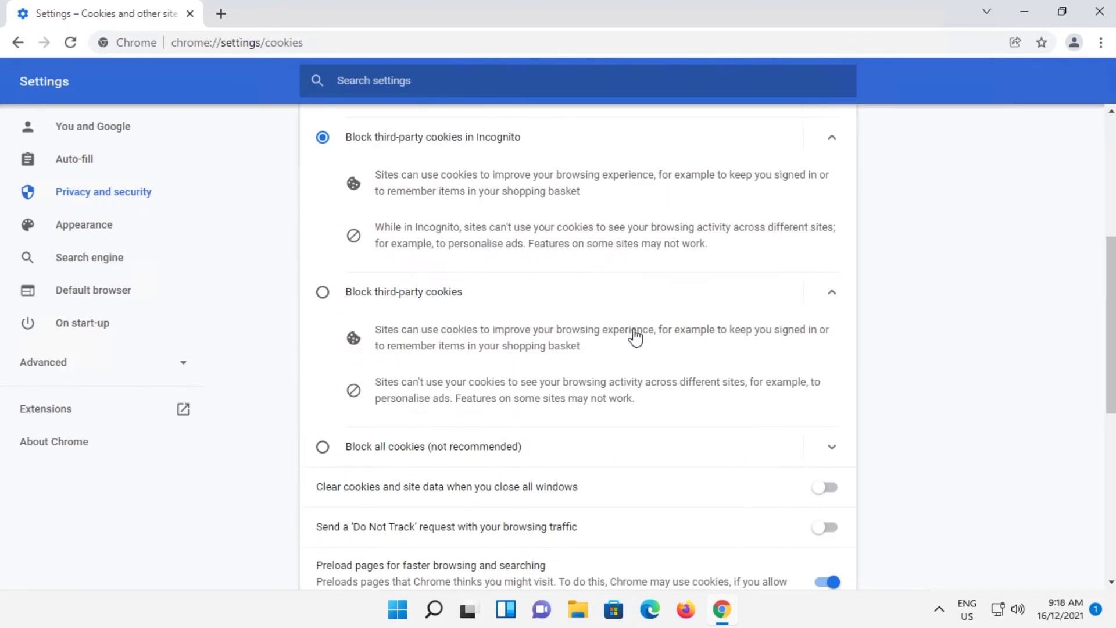
pyautogui.click(323, 293)
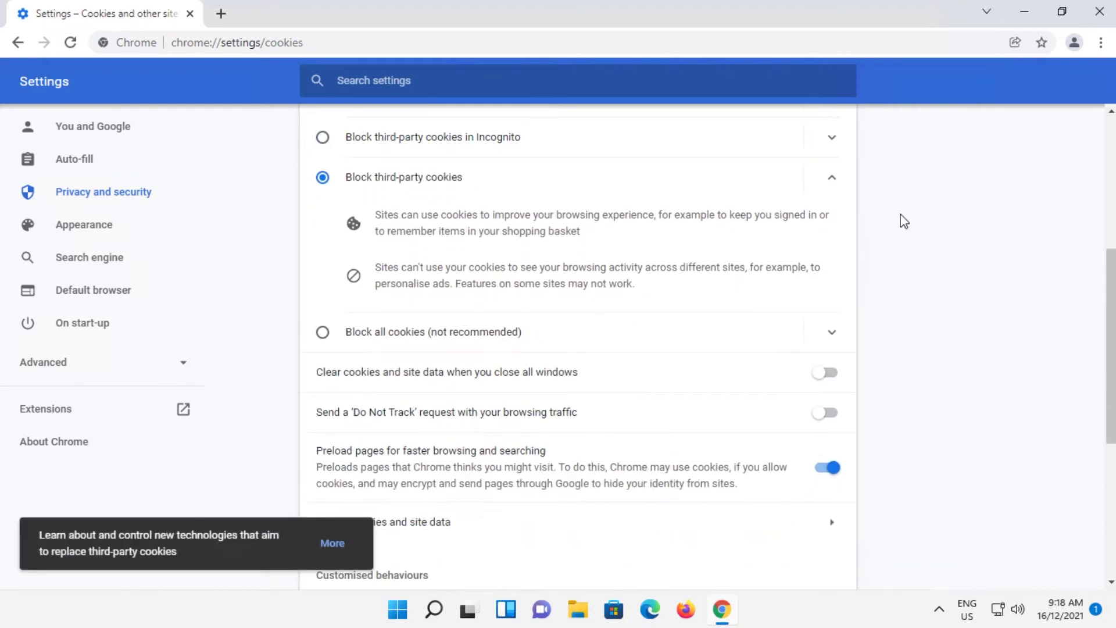
pyautogui.click(1097, 12)
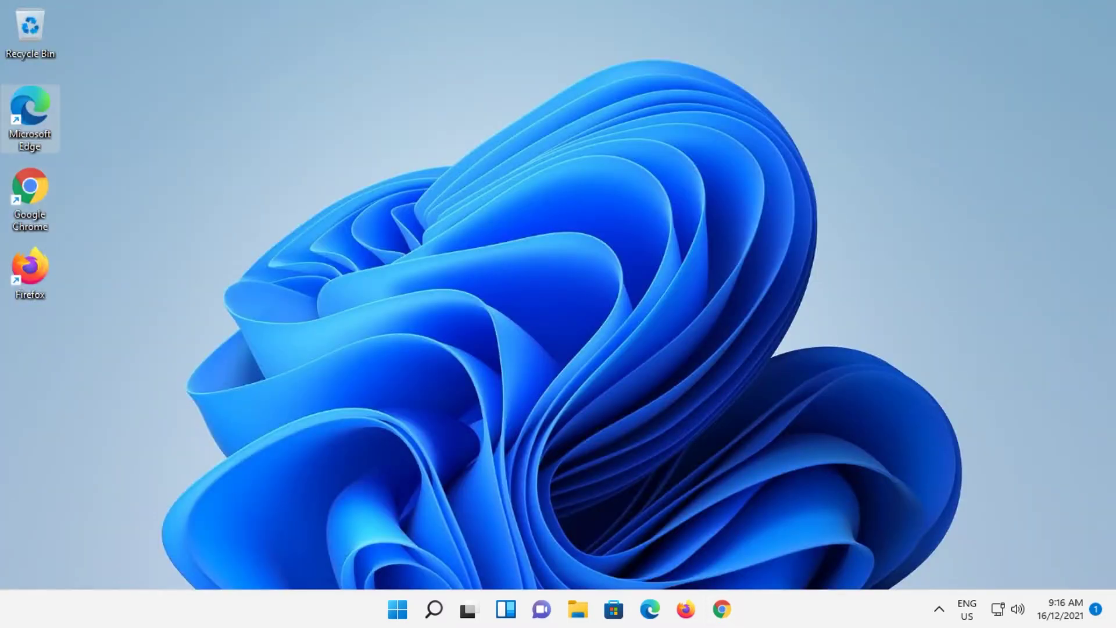
# - Switch on 'Block third-party cookies' in Edge's Manage and delete cookies and site data, then close Edge
pyautogui.doubleClick(23, 100)
pyautogui.click(1096, 42)
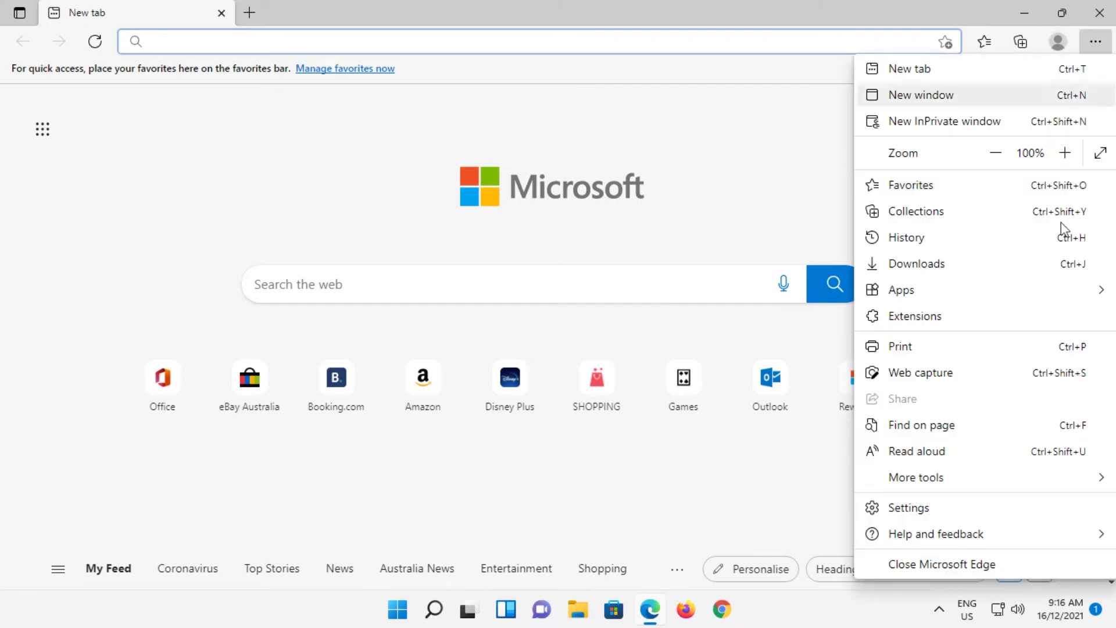
pyautogui.click(989, 506)
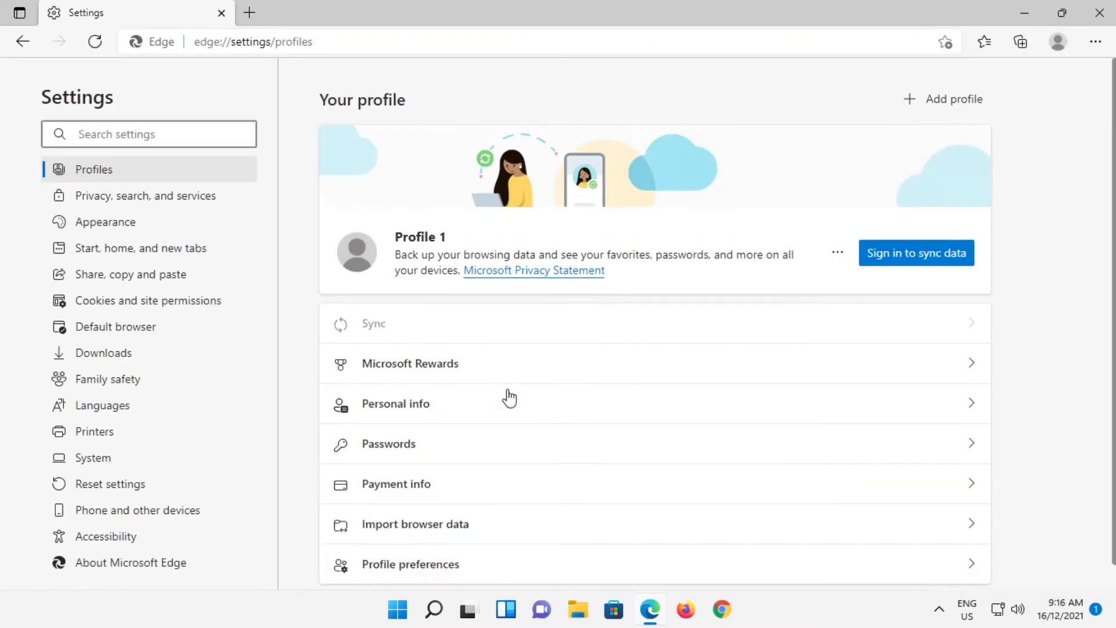
pyautogui.click(177, 303)
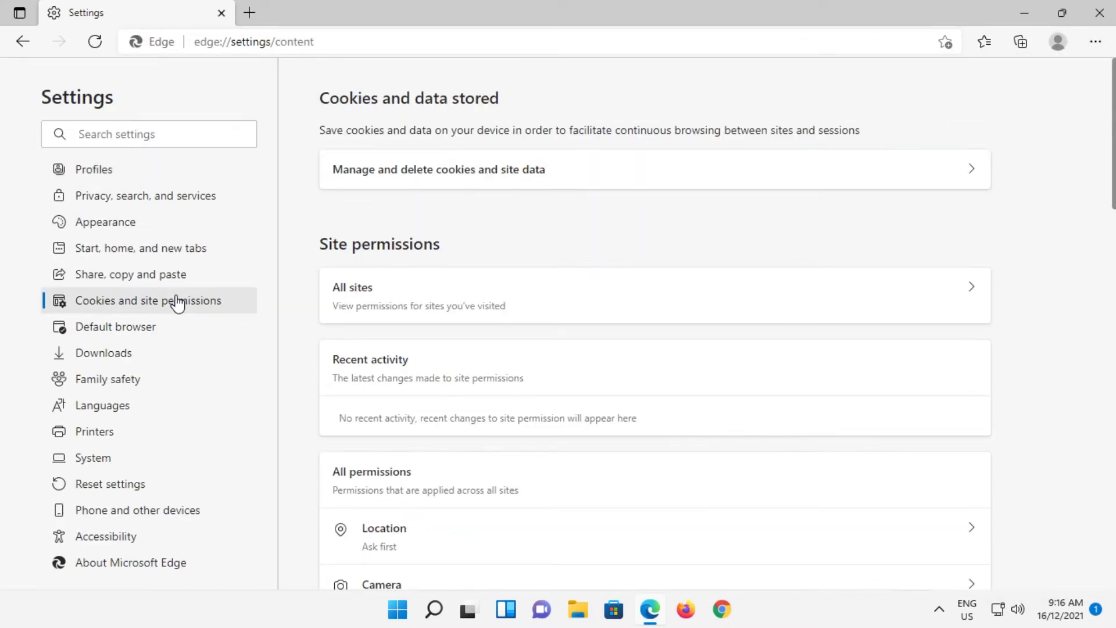
pyautogui.click(523, 180)
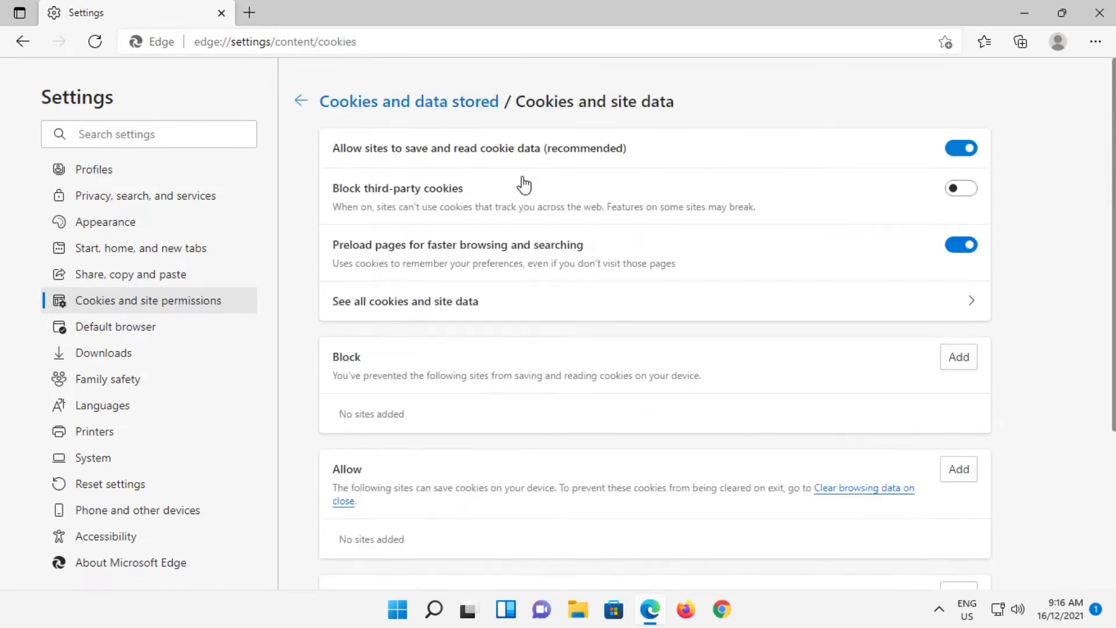
pyautogui.click(966, 194)
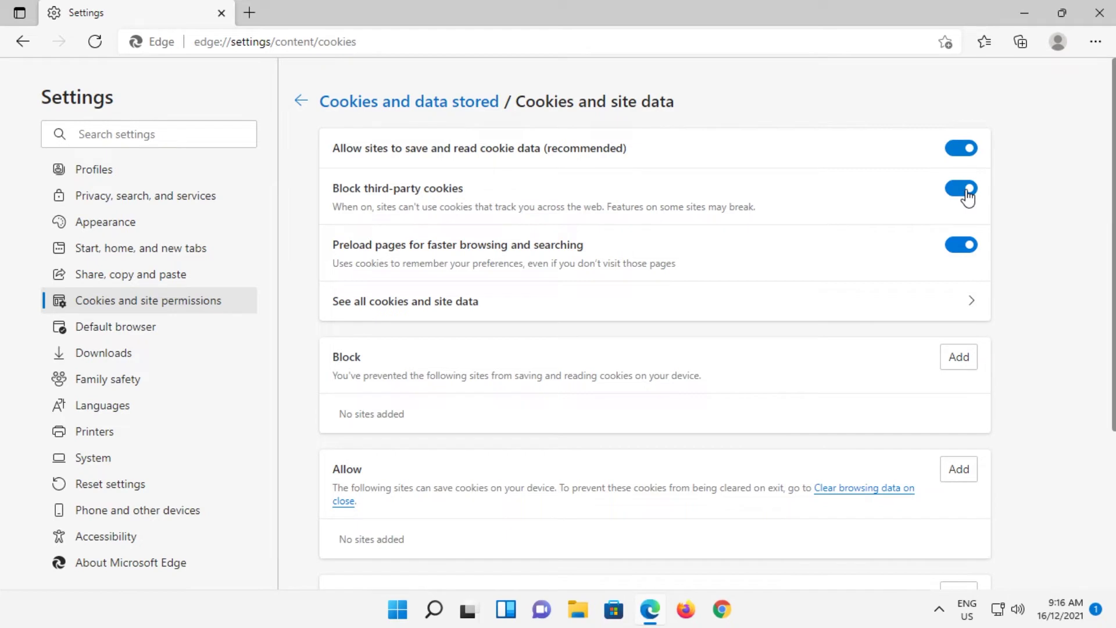
pyautogui.click(1100, 13)
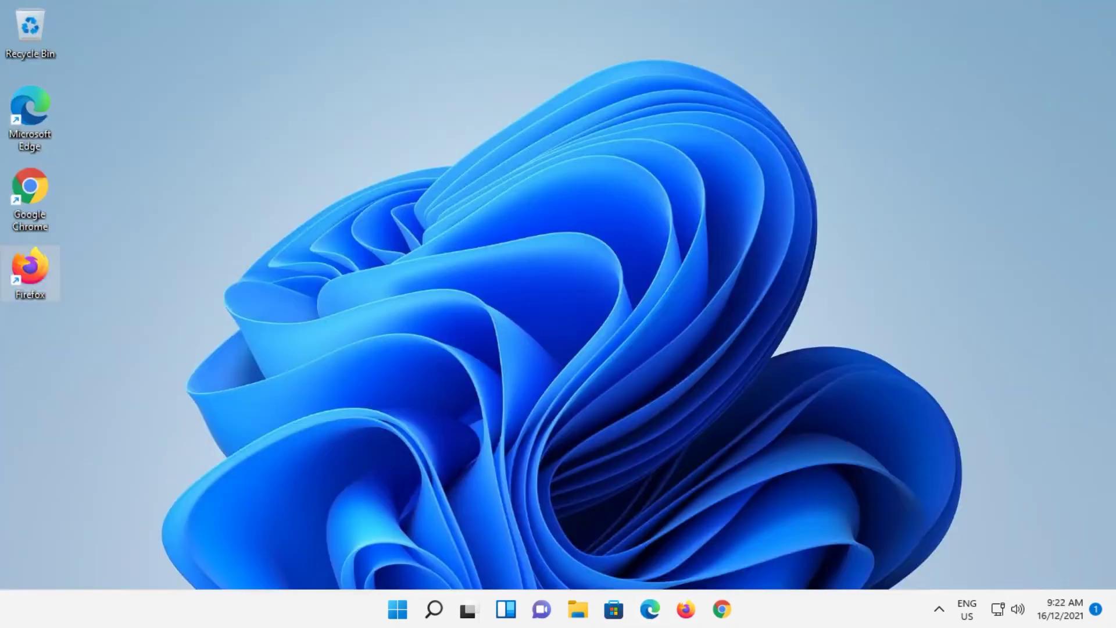
# - Set Firefox to Custom tracking protection: Cookies 'All third-party cookies', Tracking content 'In all windows'
pyautogui.doubleClick(30, 270)
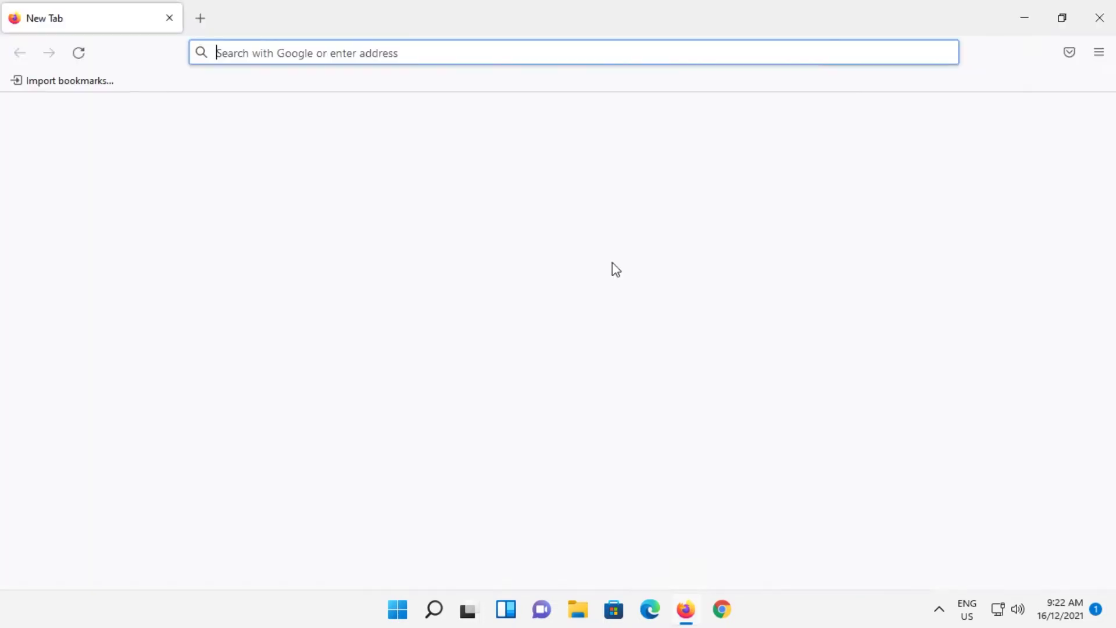
pyautogui.click(1101, 55)
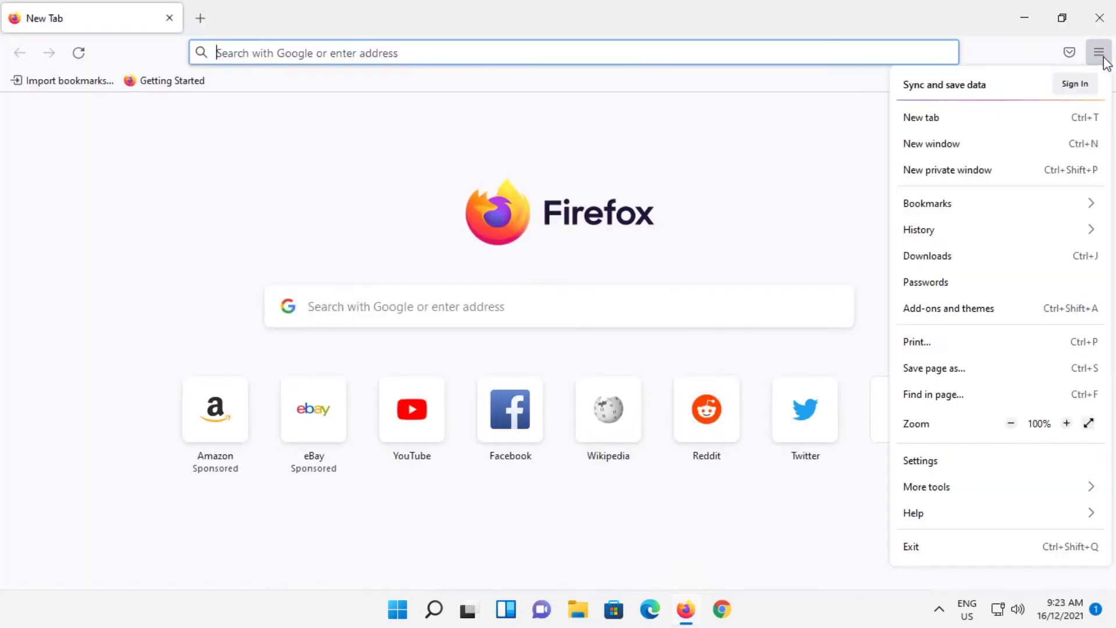
pyautogui.click(957, 463)
pyautogui.click(132, 267)
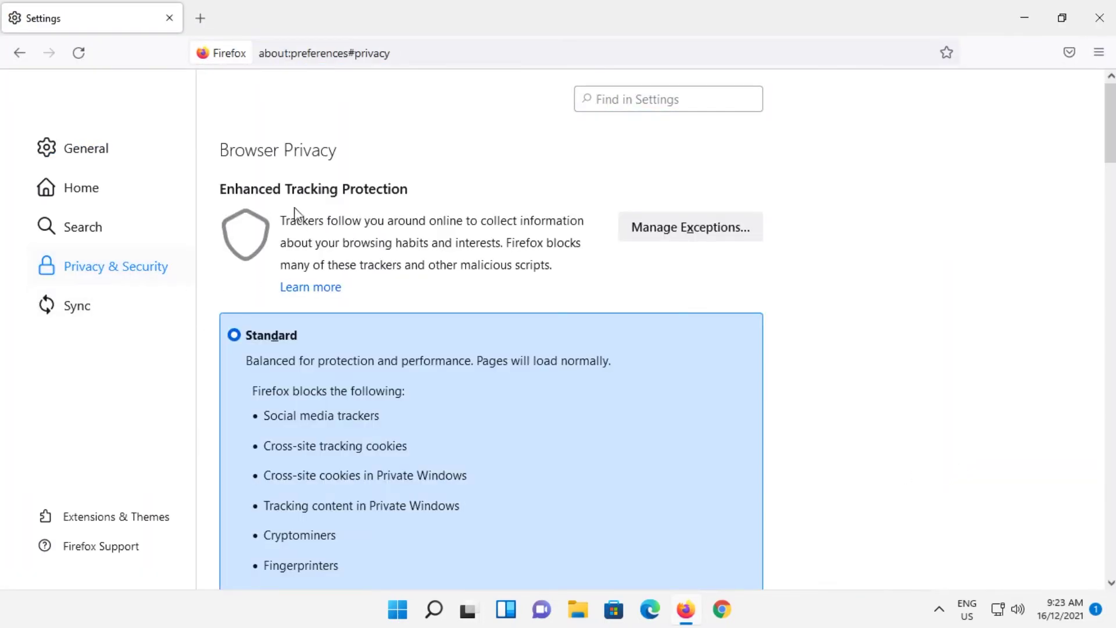
pyautogui.scroll(-5, 867, 322)
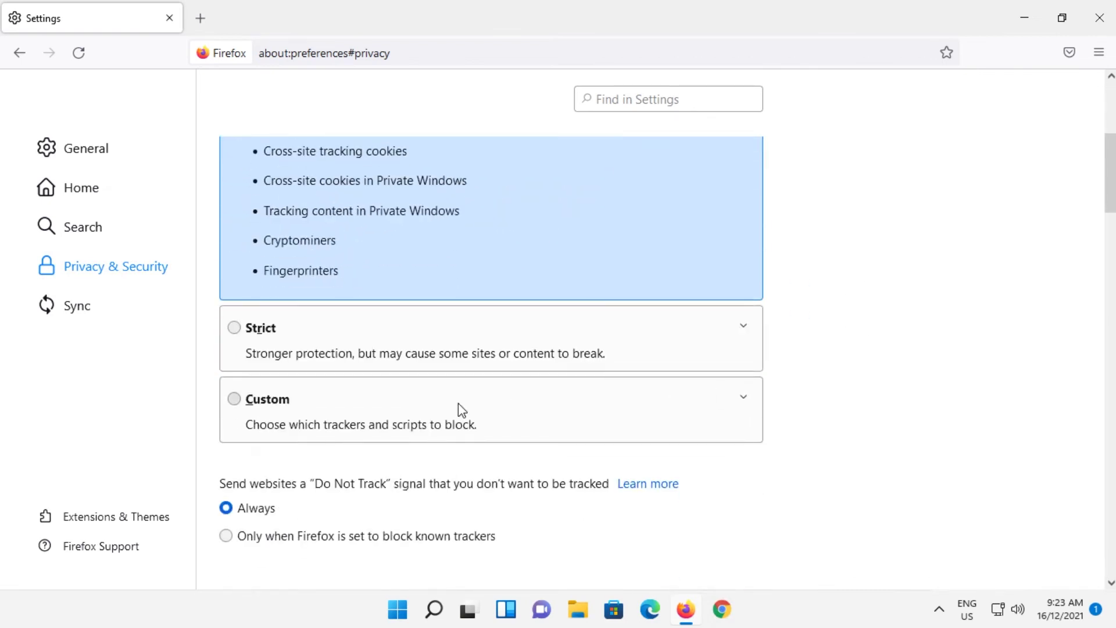
pyautogui.click(266, 403)
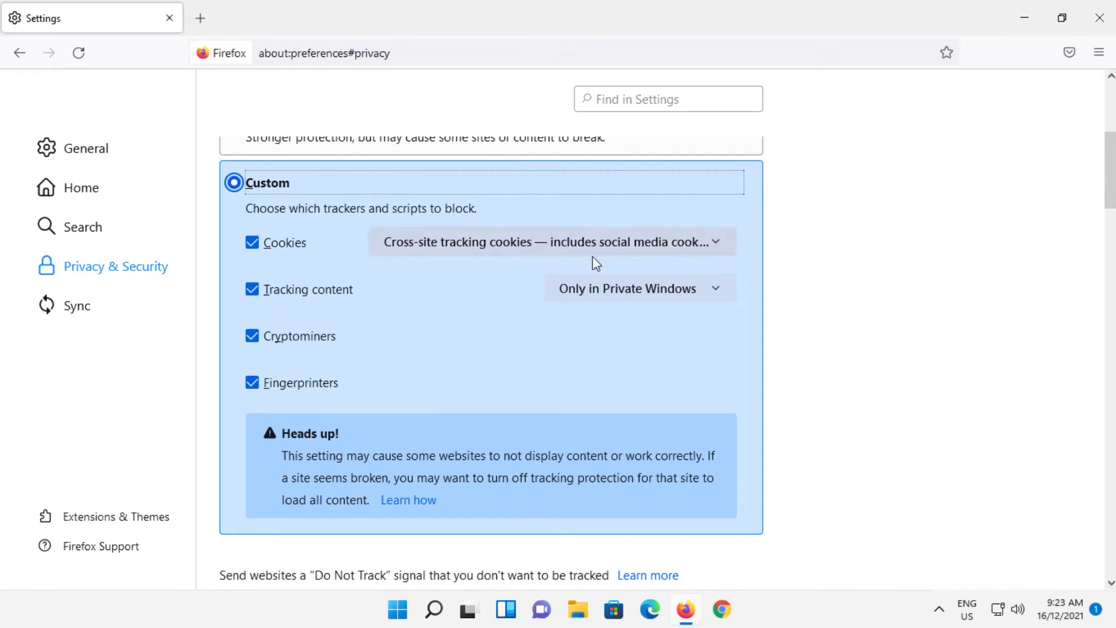
pyautogui.click(720, 254)
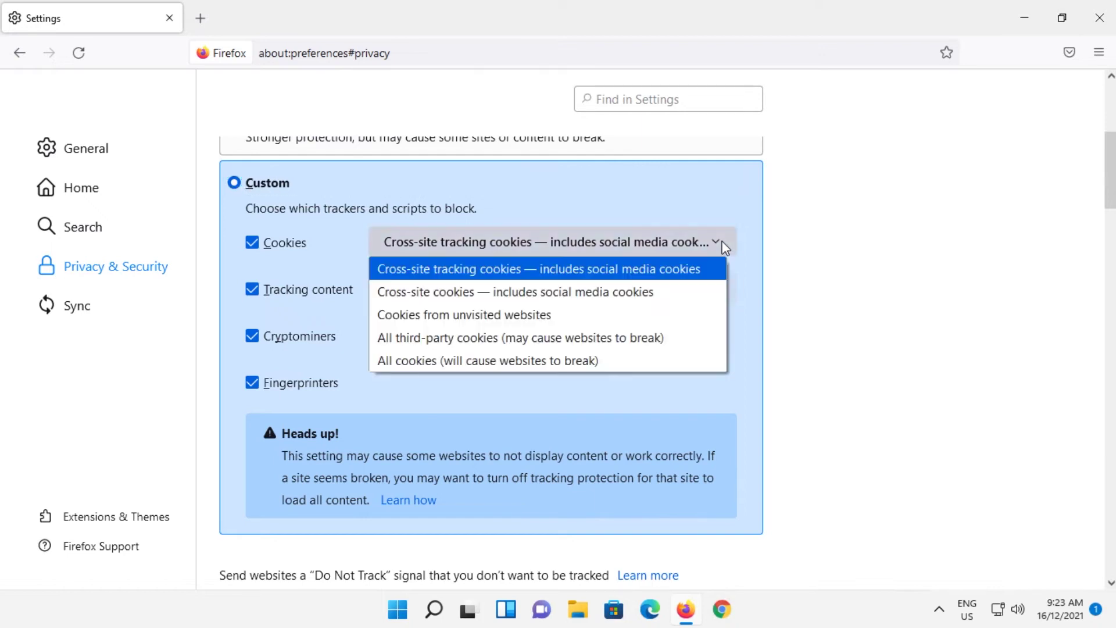
pyautogui.click(673, 348)
pyautogui.click(710, 288)
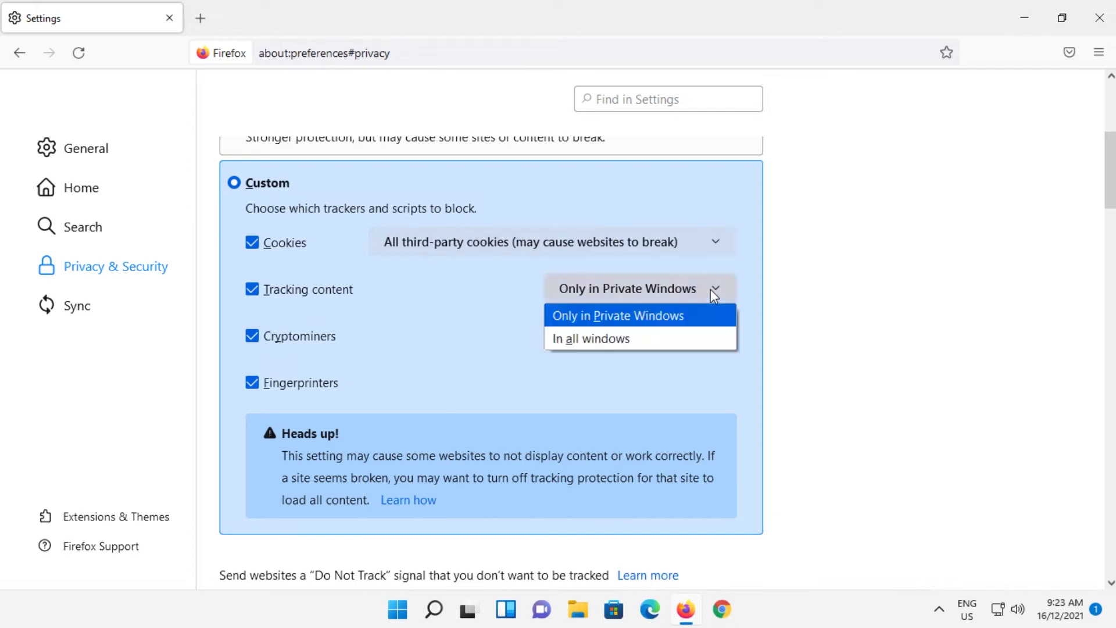
pyautogui.click(685, 343)
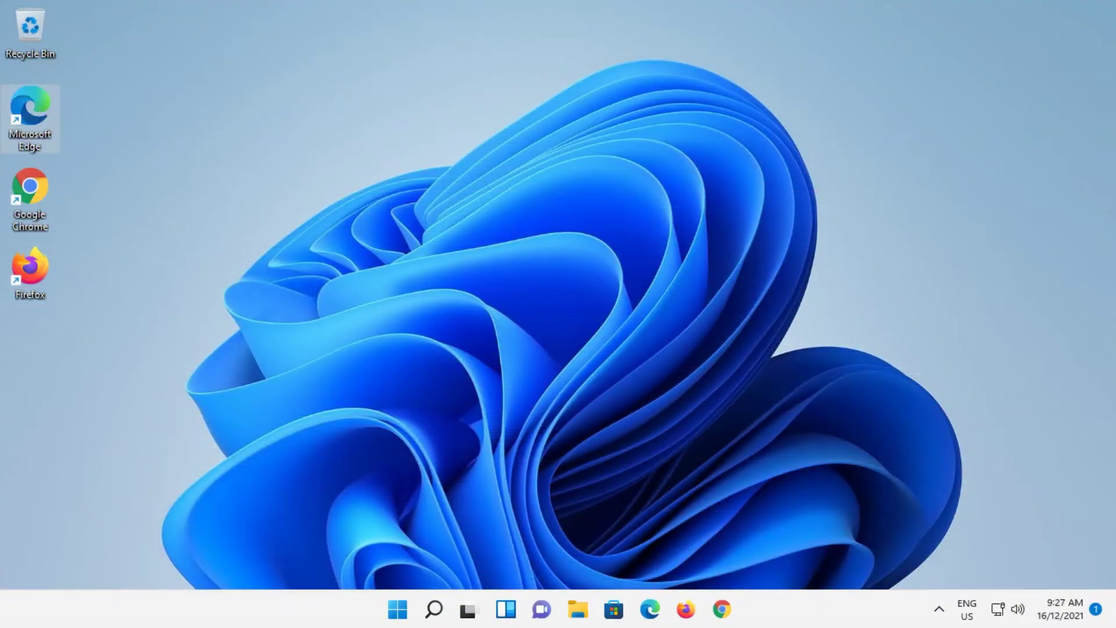
# - Open Edge's 'Choose what to clear every time you close the browser' page
pyautogui.doubleClick(37, 121)
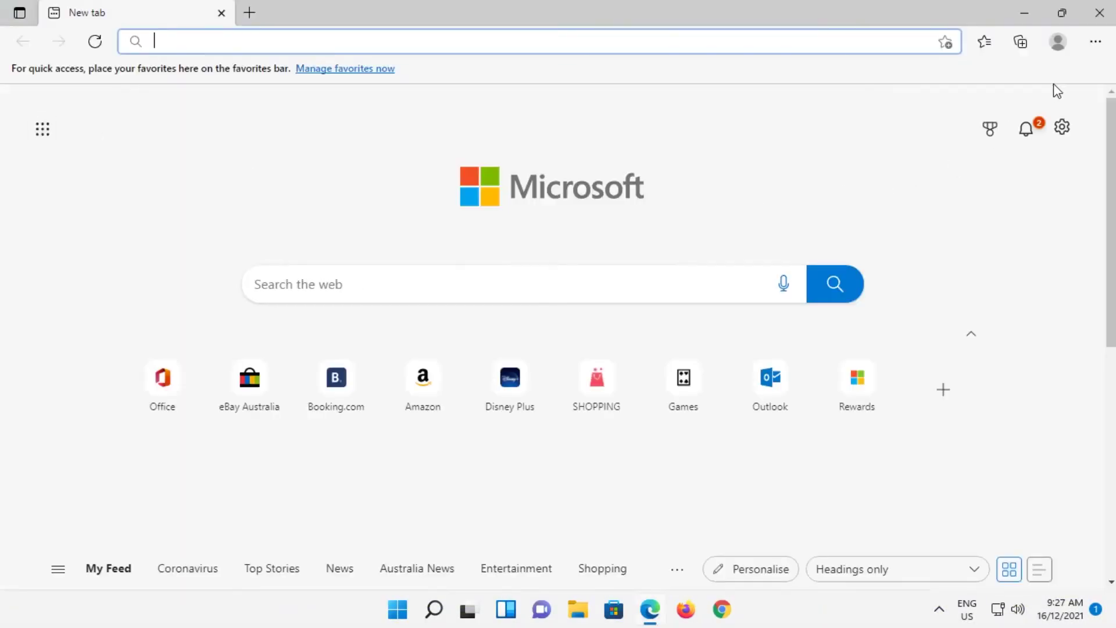
pyautogui.click(1096, 43)
pyautogui.click(975, 510)
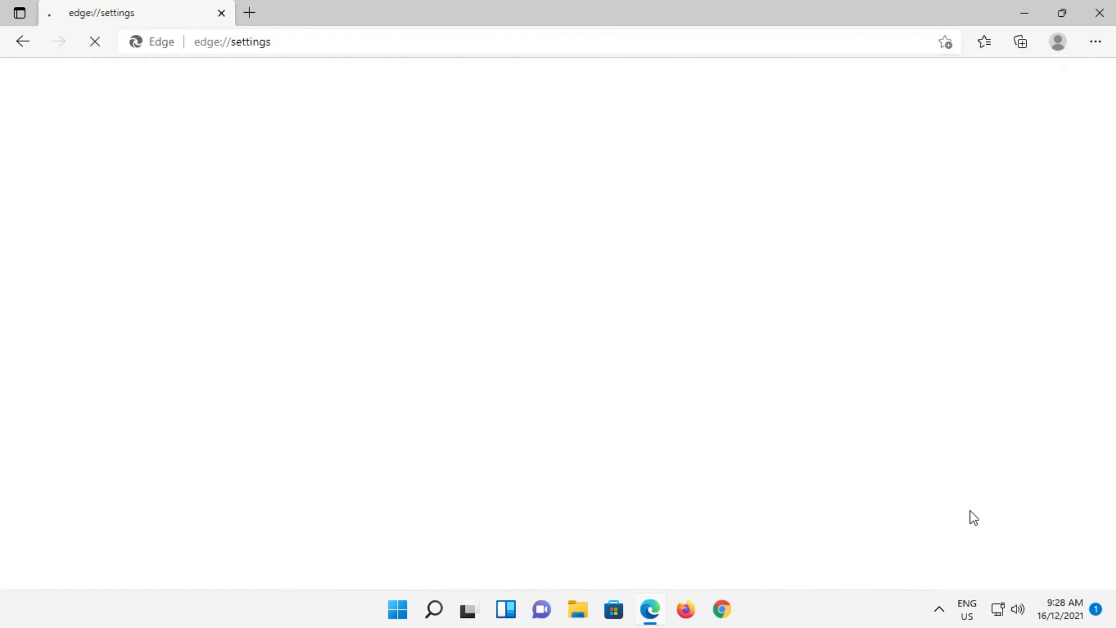
pyautogui.click(174, 200)
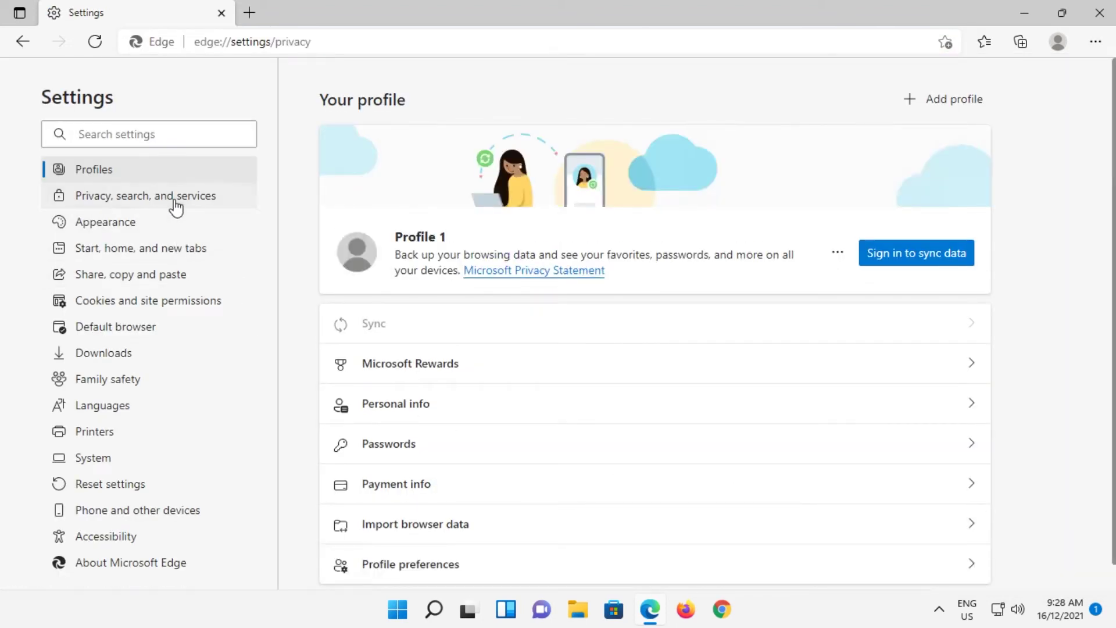
pyautogui.scroll(-5, 1034, 369)
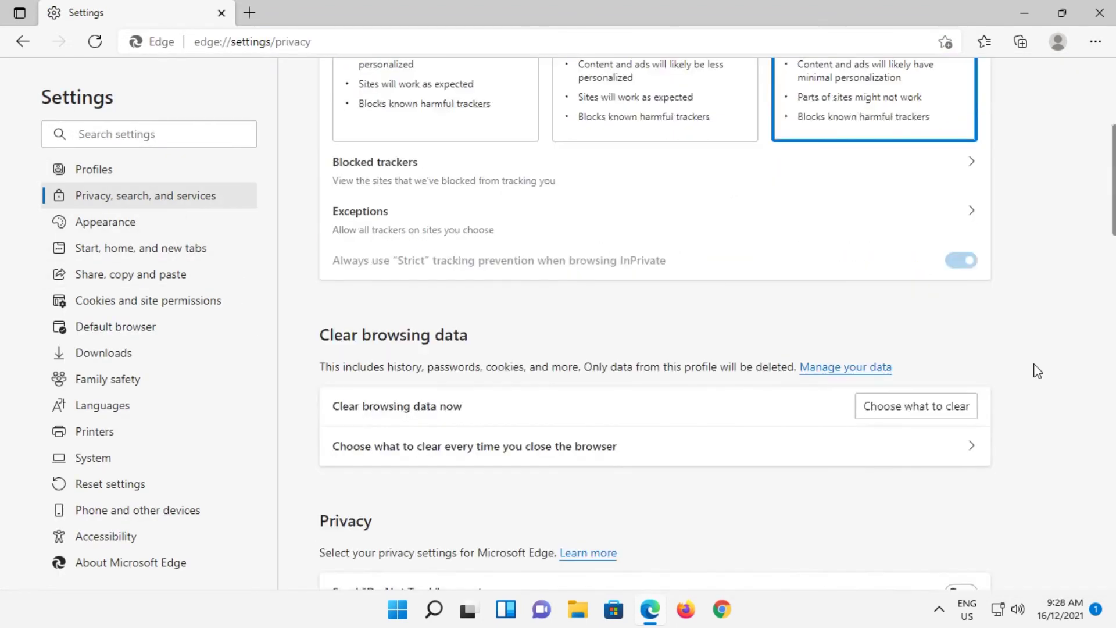
pyautogui.click(519, 461)
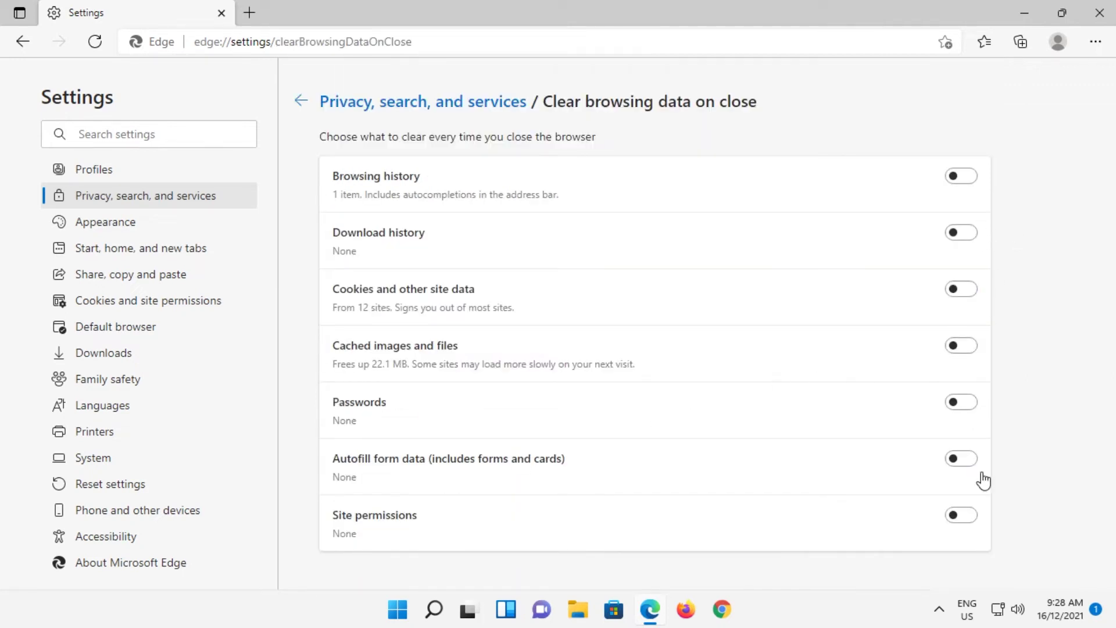
# - Clear cookies, history, cache, passwords, autofill, site permissions and download history on close, then close Edge
pyautogui.click(966, 293)
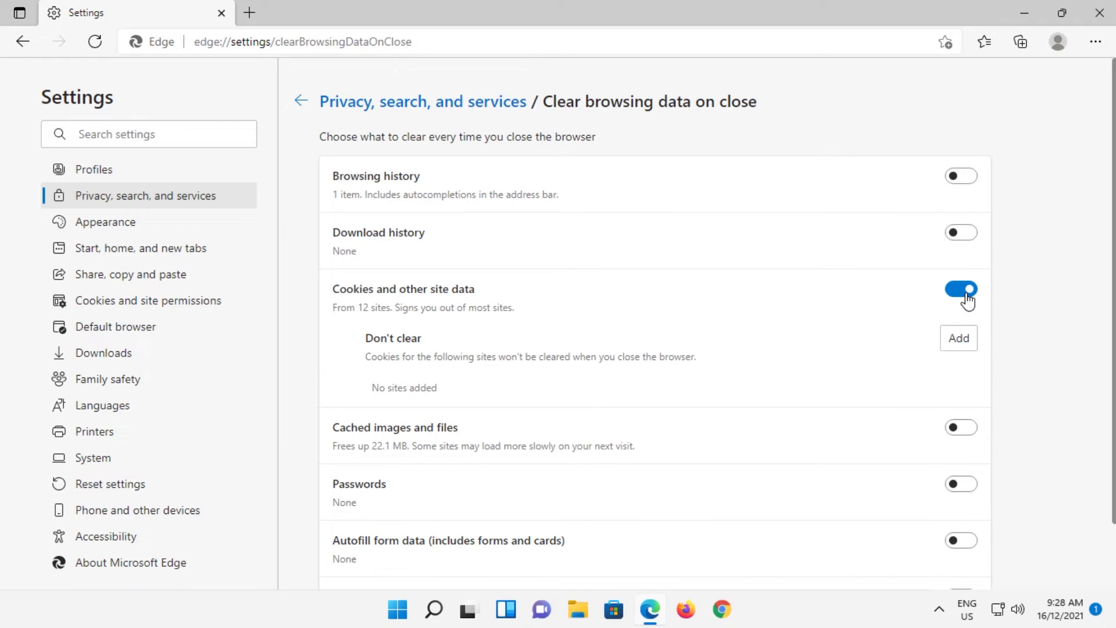
pyautogui.click(969, 179)
pyautogui.click(963, 428)
pyautogui.scroll(-2, 1010, 459)
pyautogui.click(962, 414)
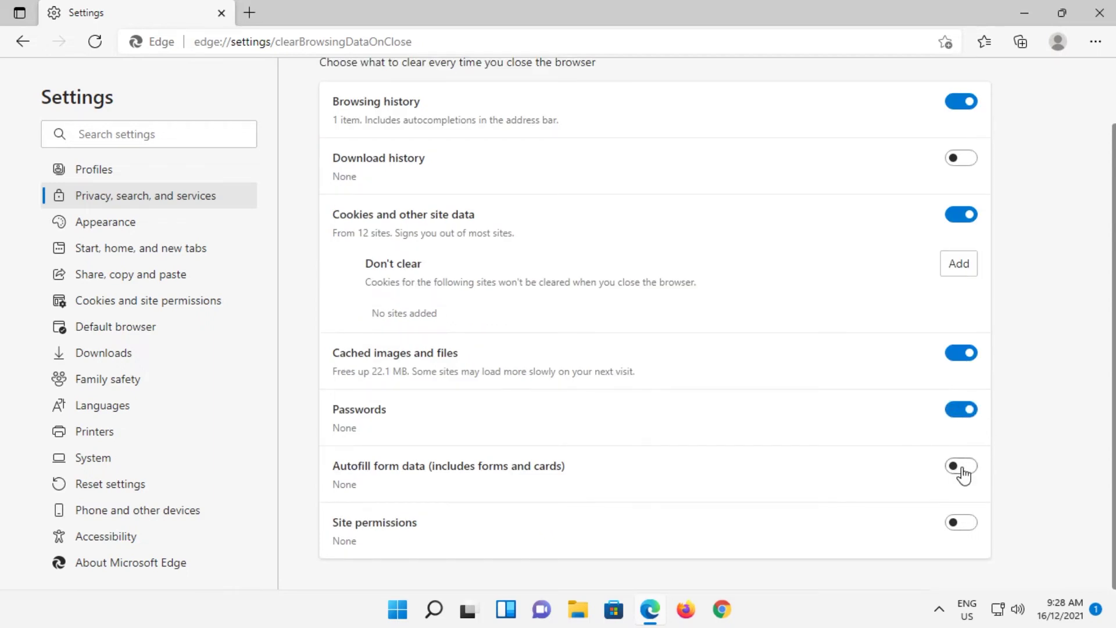
pyautogui.click(963, 470)
pyautogui.click(961, 524)
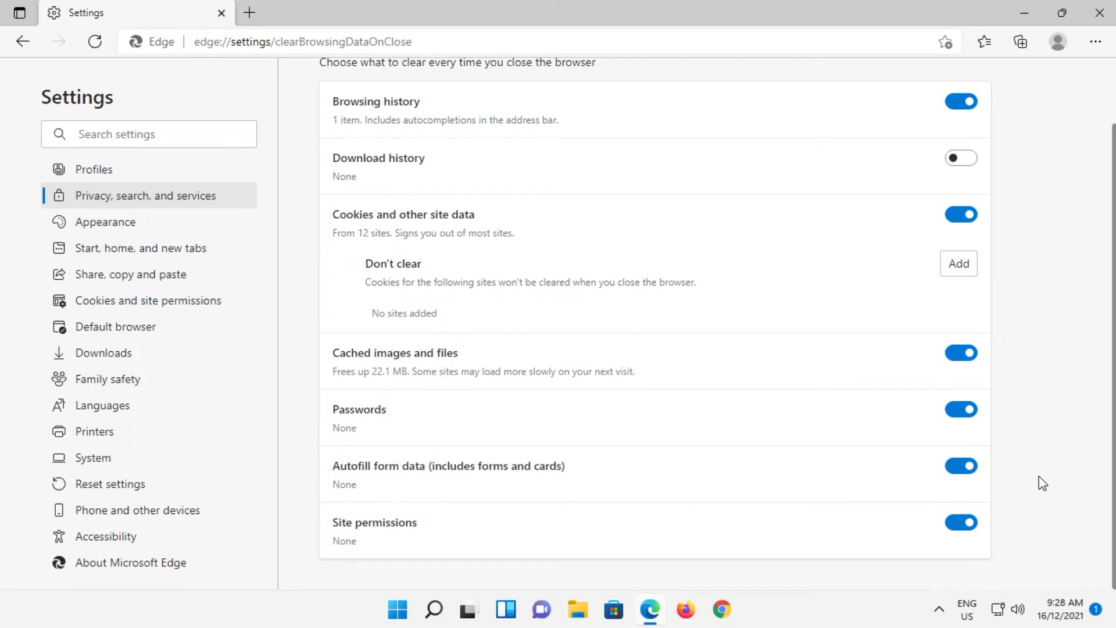
pyautogui.click(968, 160)
pyautogui.click(1101, 15)
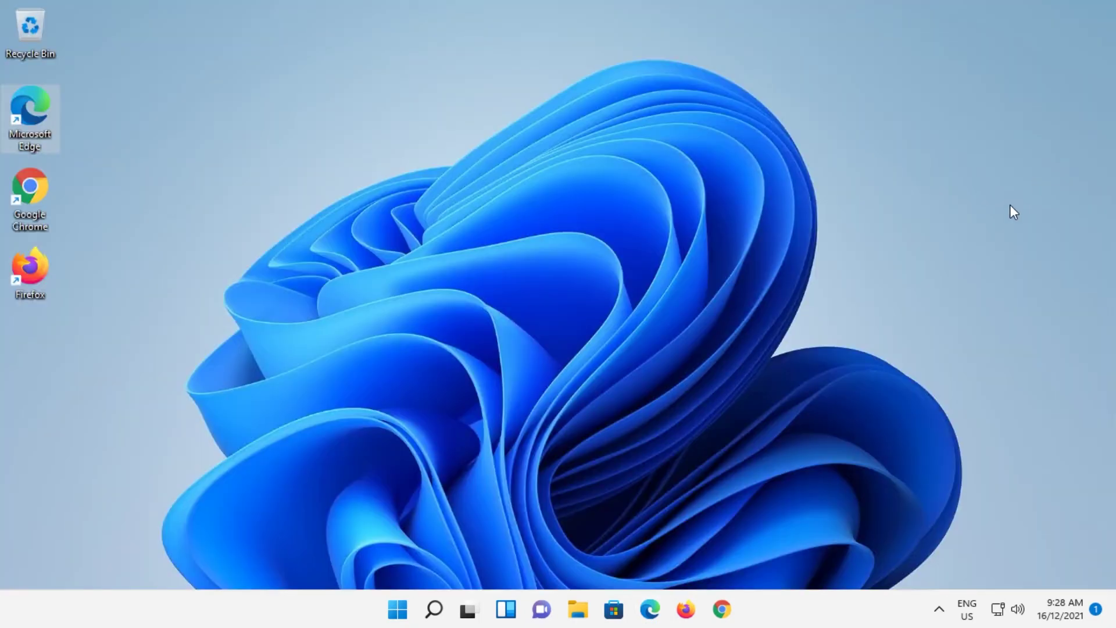
# - Launch Google Chrome and go to Privacy and security > Cookies and other site data
pyautogui.doubleClick(30, 192)
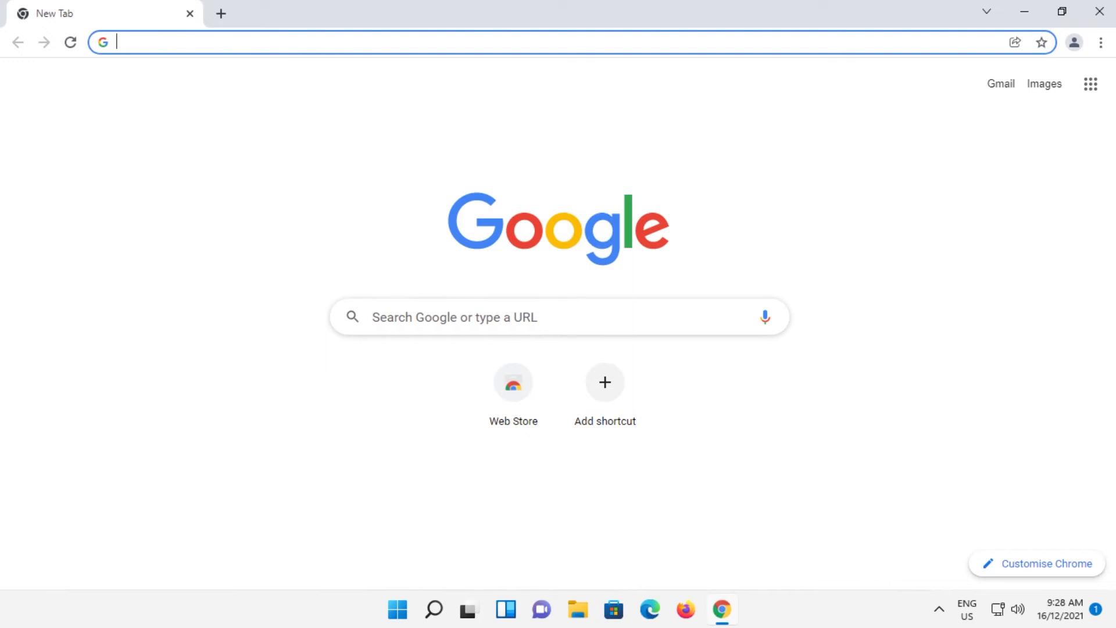
pyautogui.click(1100, 44)
pyautogui.click(1005, 326)
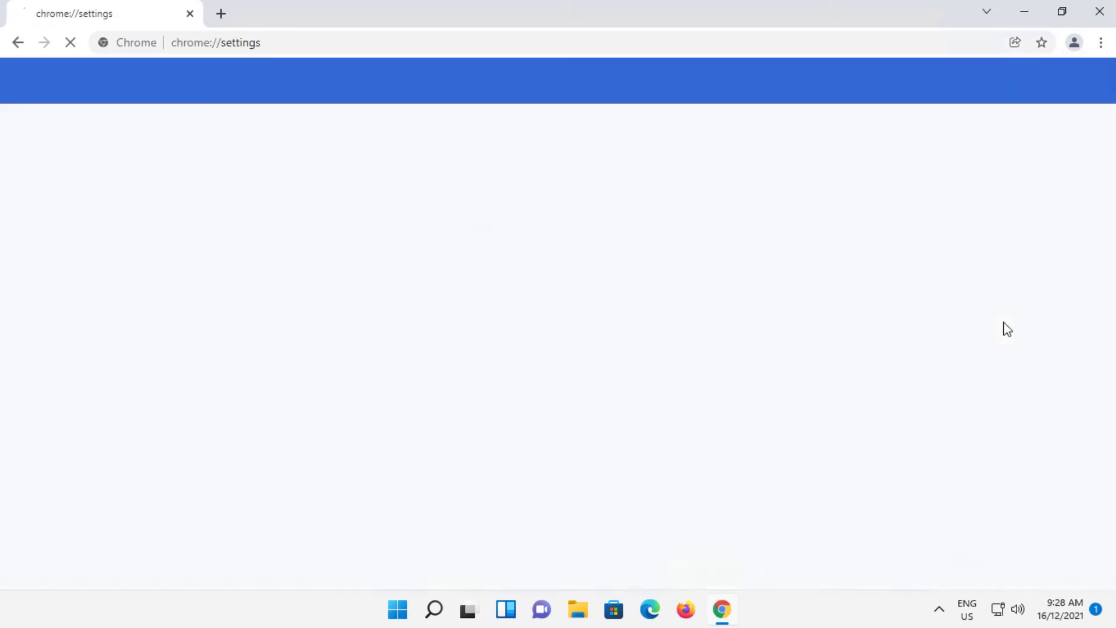
pyautogui.click(130, 194)
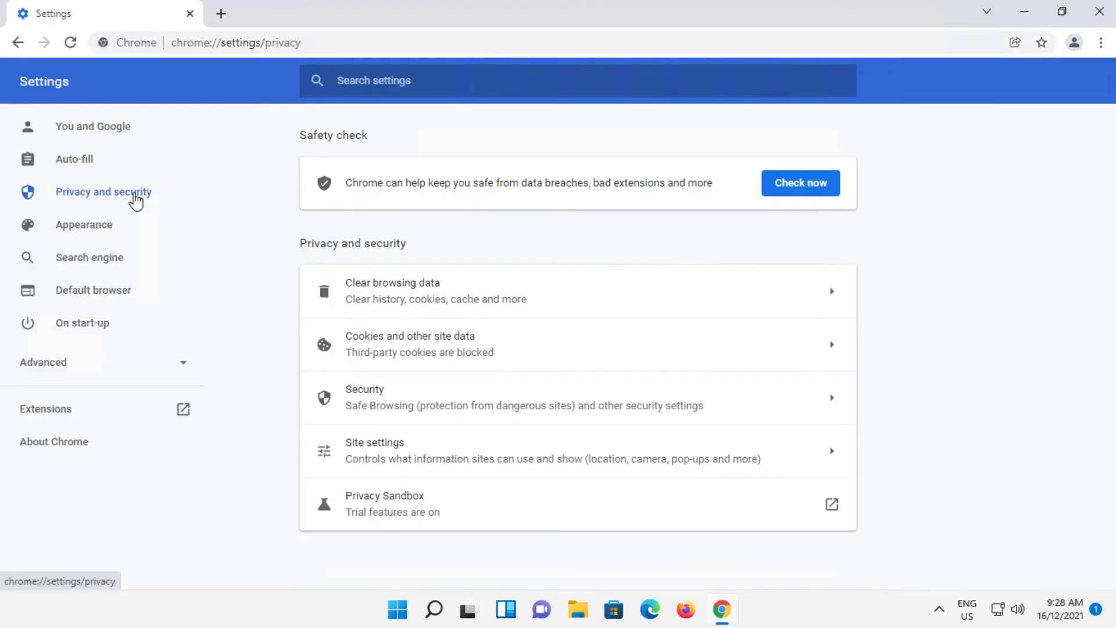
pyautogui.click(773, 358)
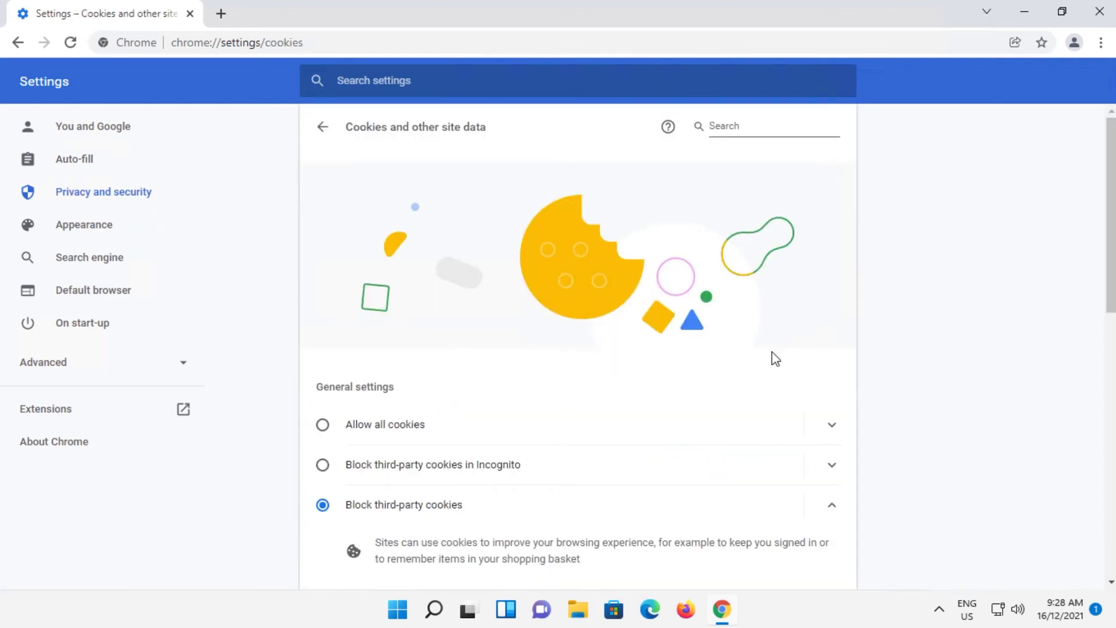
# - Enable clearing cookies and site data when all windows close, then close Chrome
pyautogui.scroll(-5, 776, 359)
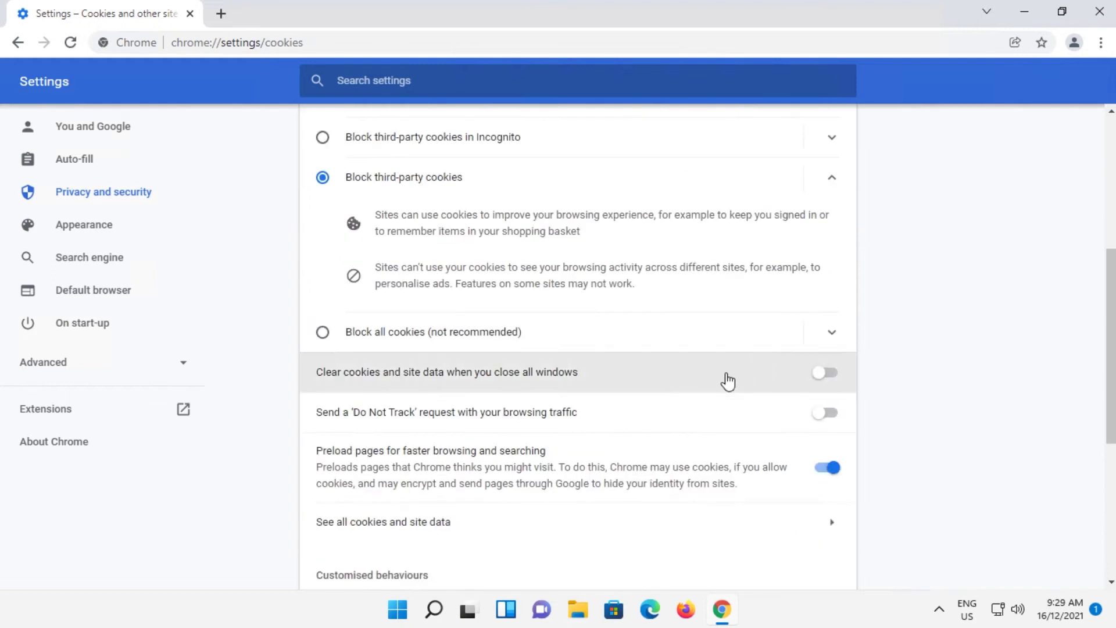
pyautogui.click(830, 378)
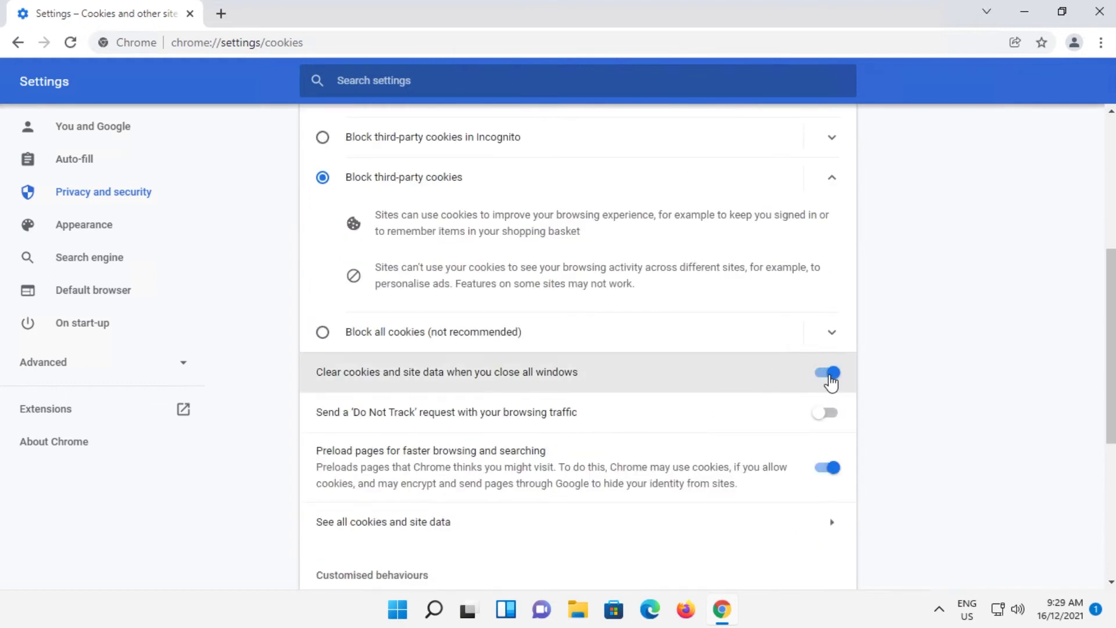
pyautogui.hotkey('alt', 'F4')
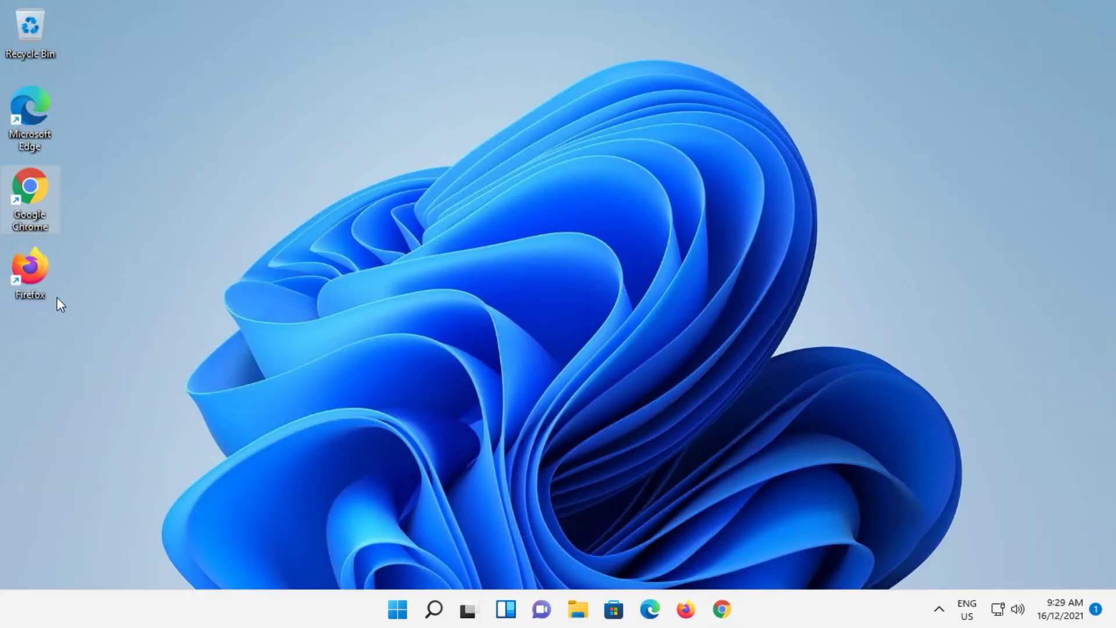
# - Launch Firefox and scroll its Privacy & Security settings down to Cookies and Site Data
pyautogui.doubleClick(14, 275)
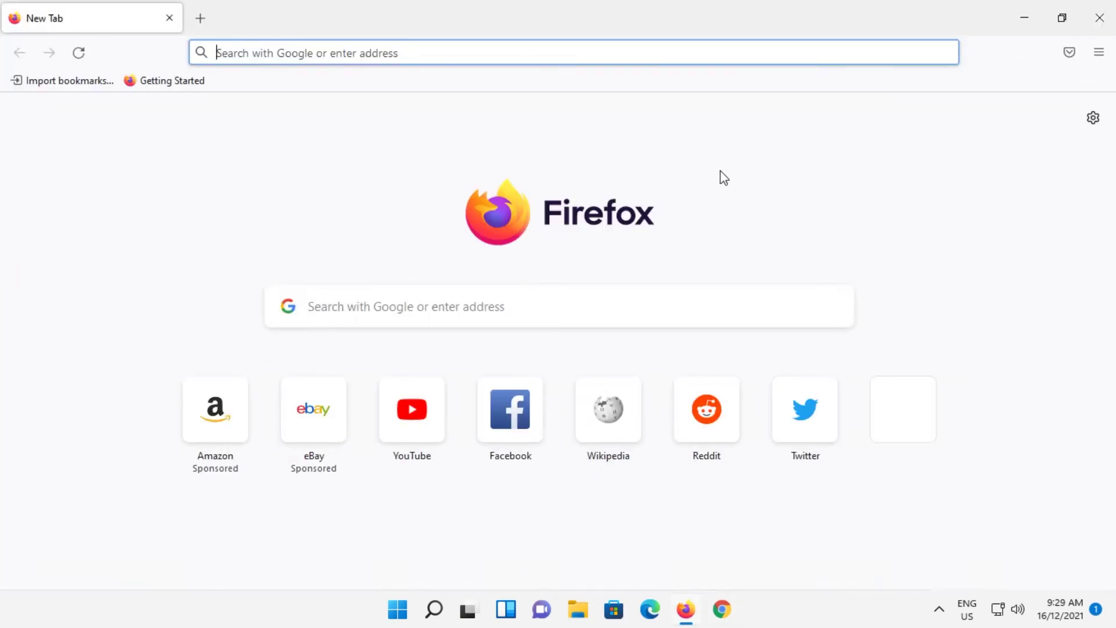
pyautogui.click(1099, 51)
pyautogui.click(947, 467)
pyautogui.click(150, 270)
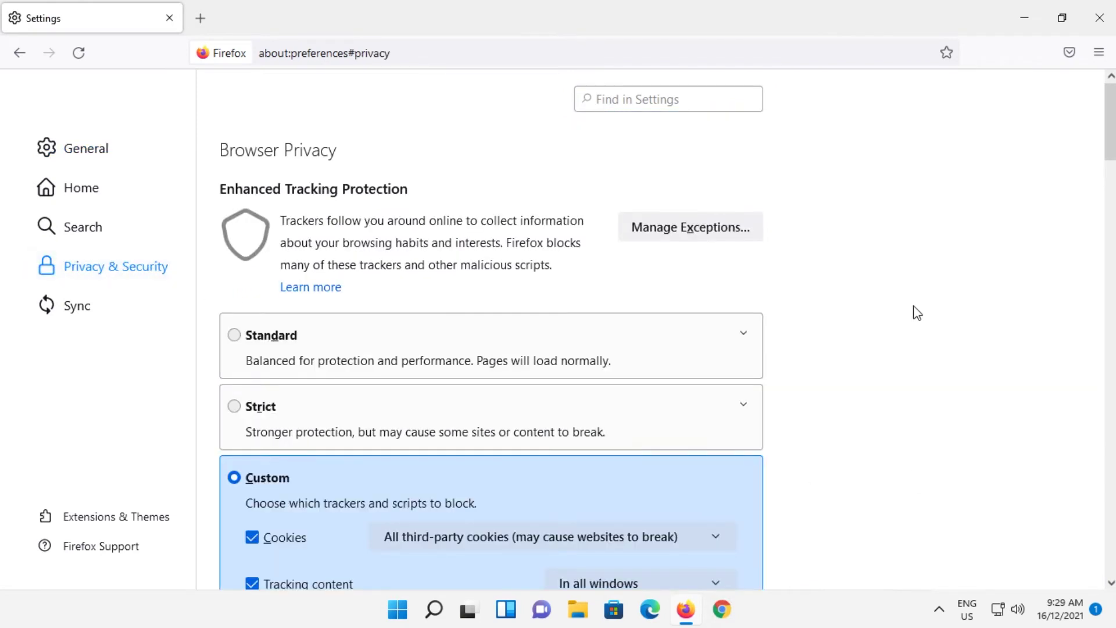
pyautogui.scroll(-8, 913, 311)
pyautogui.scroll(-1, 916, 312)
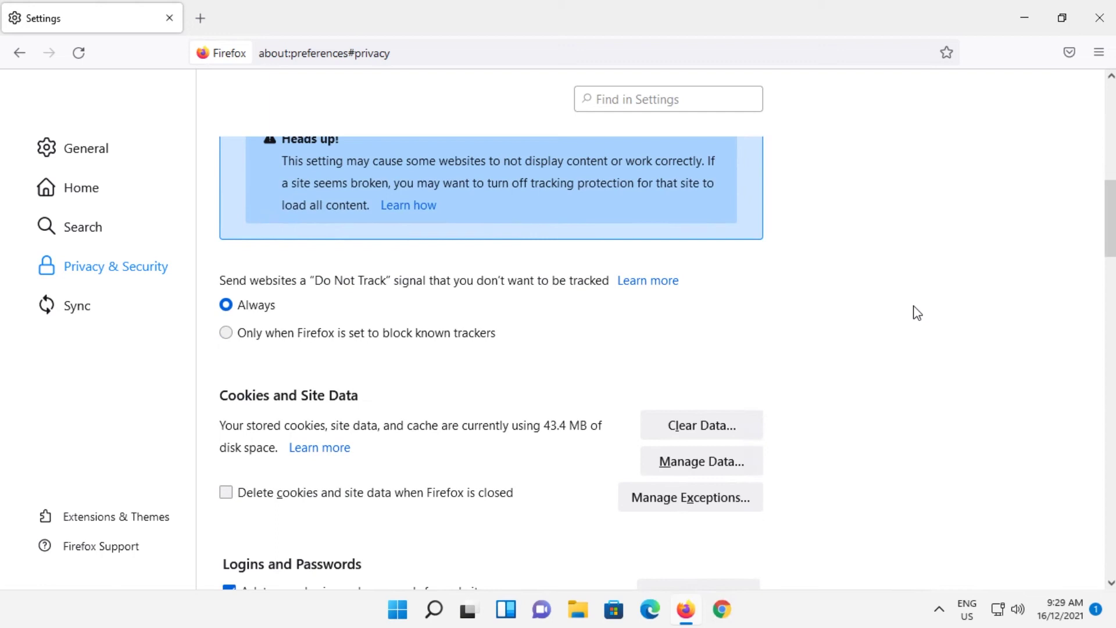